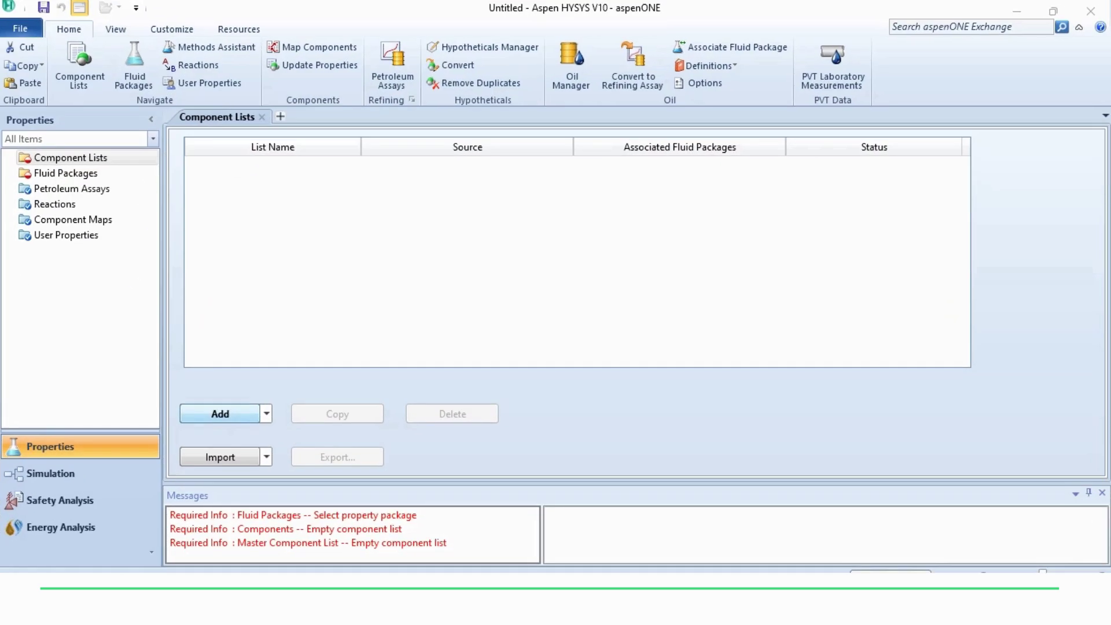
Create a component list containing the pure components ethanol and water.
click(219, 413)
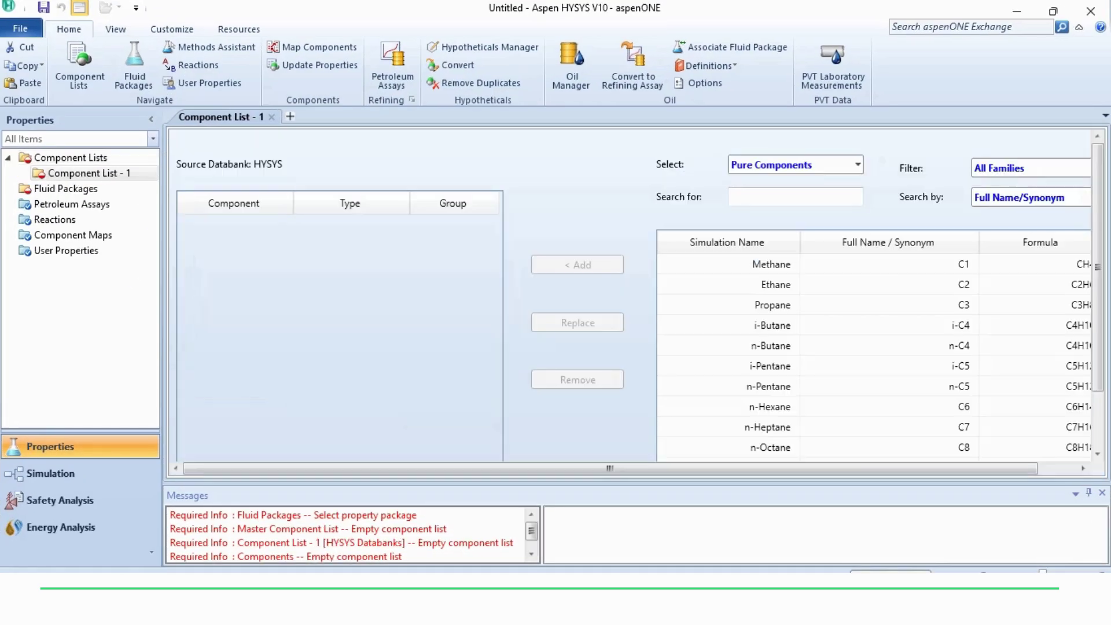
text(ethanol)
key(Return)
text(wa)
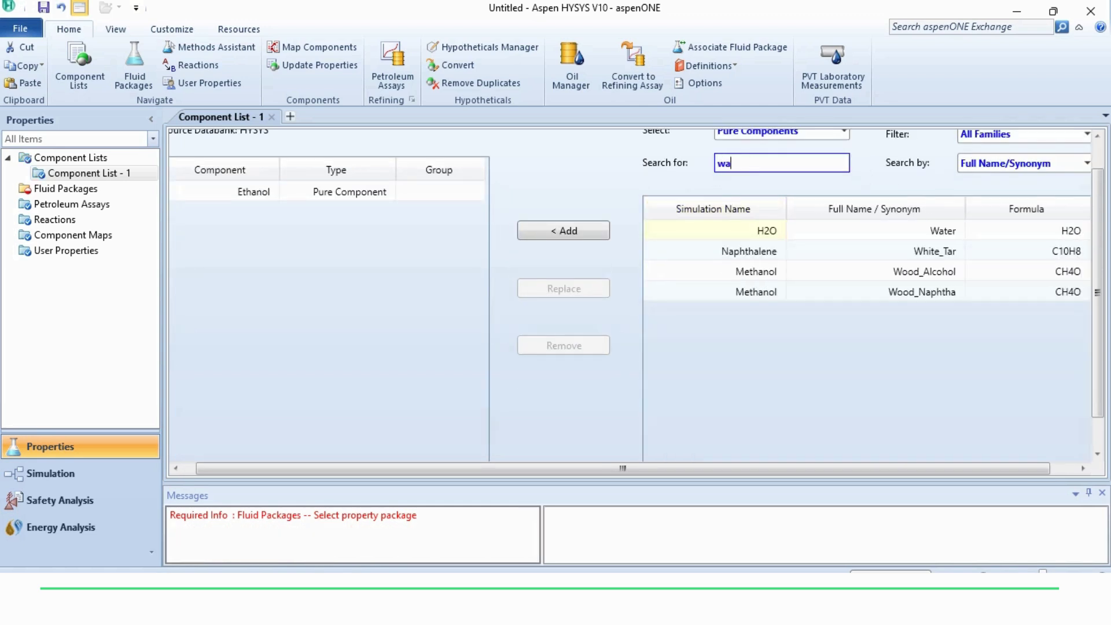
text(ter)
key(Return)
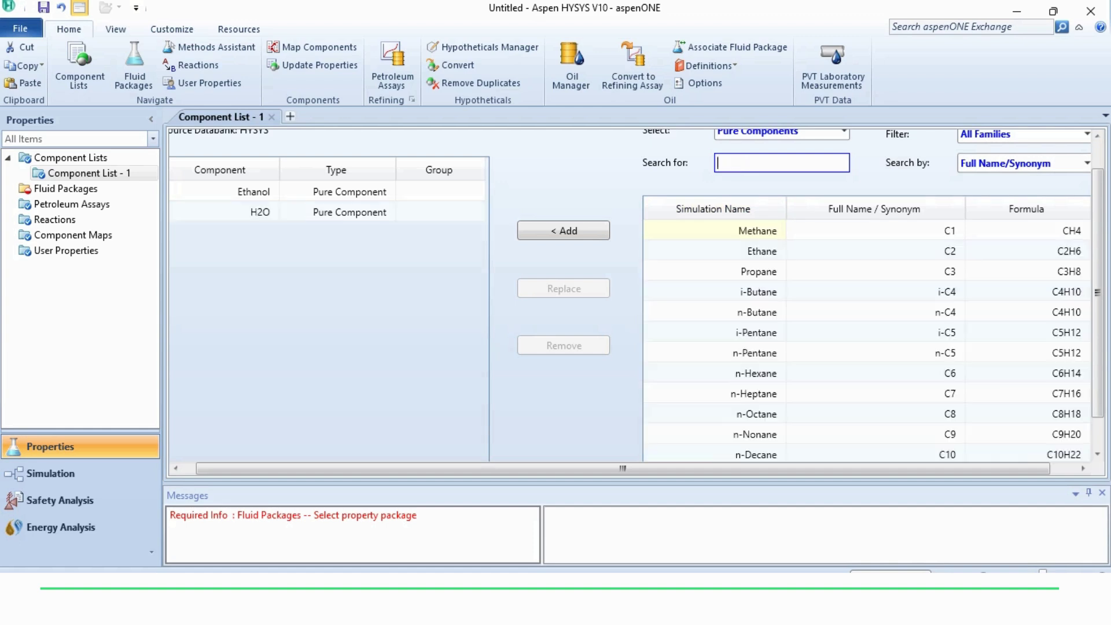
Add a fluid package for the component list and choose NRTL as its property package.
click(65, 188)
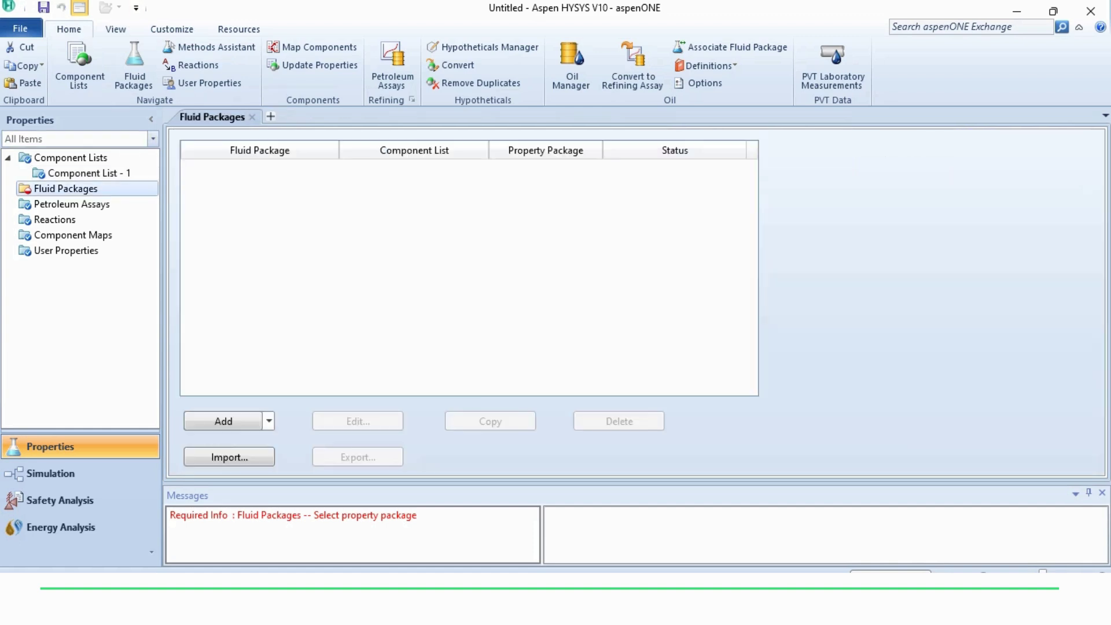
click(220, 422)
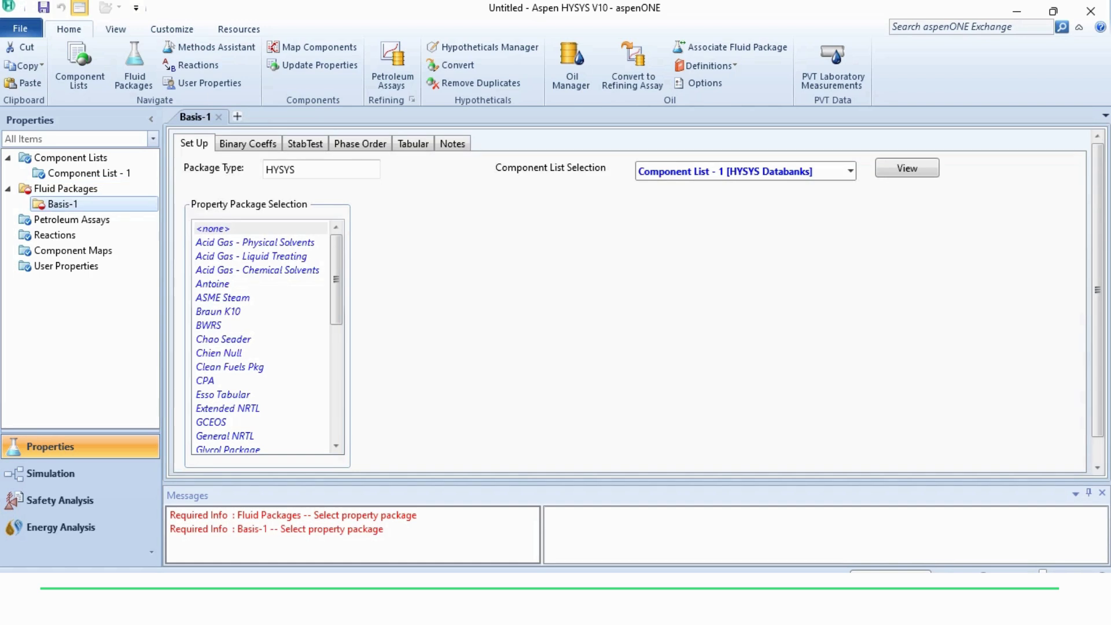
drag(336, 279, 336, 359)
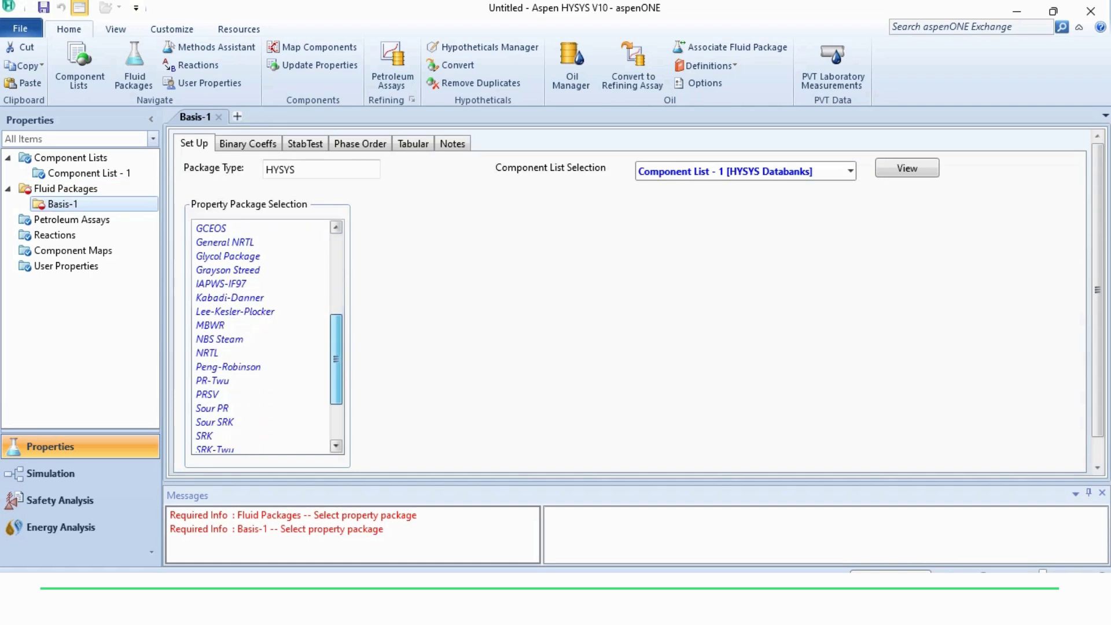
click(207, 352)
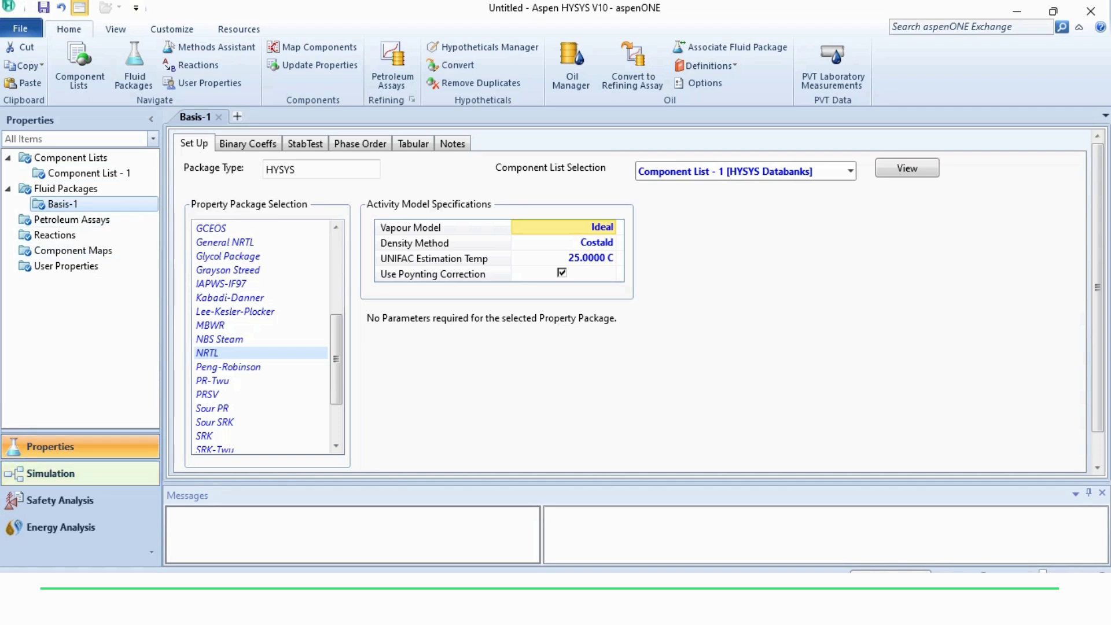
Switch to the simulation environment and place a Heat Exchanger in the middle of the main flowsheet.
click(50, 473)
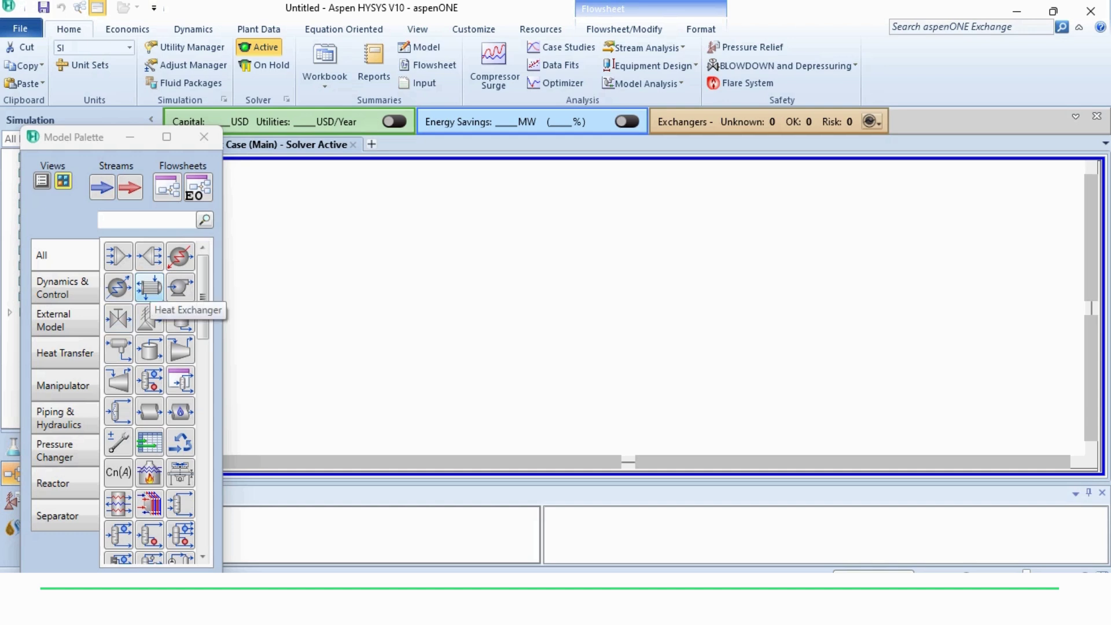
click(150, 286)
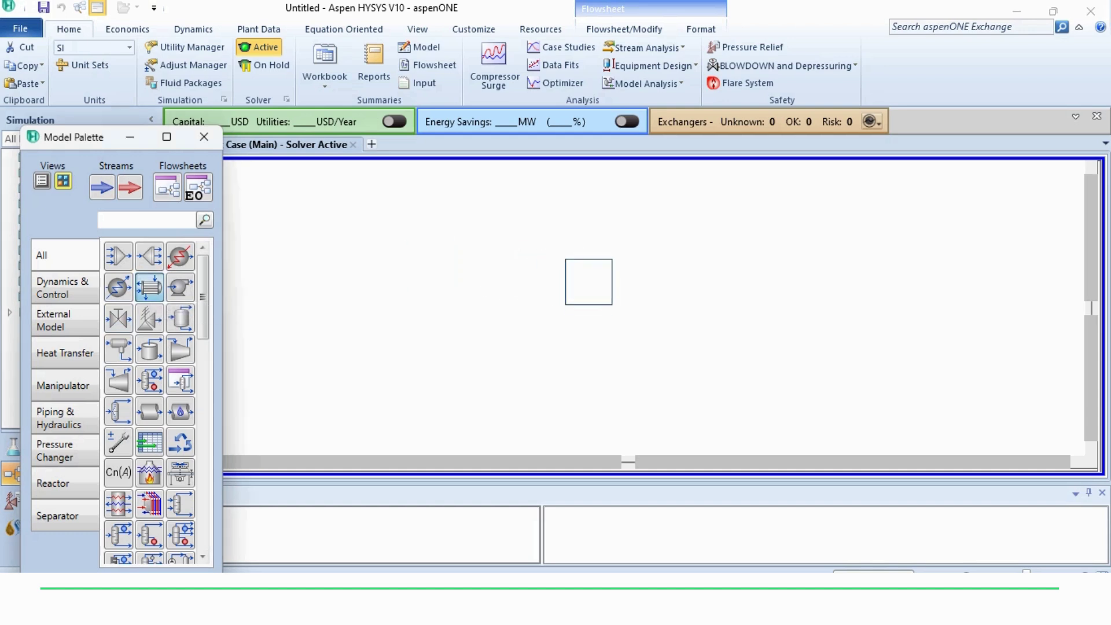
click(582, 283)
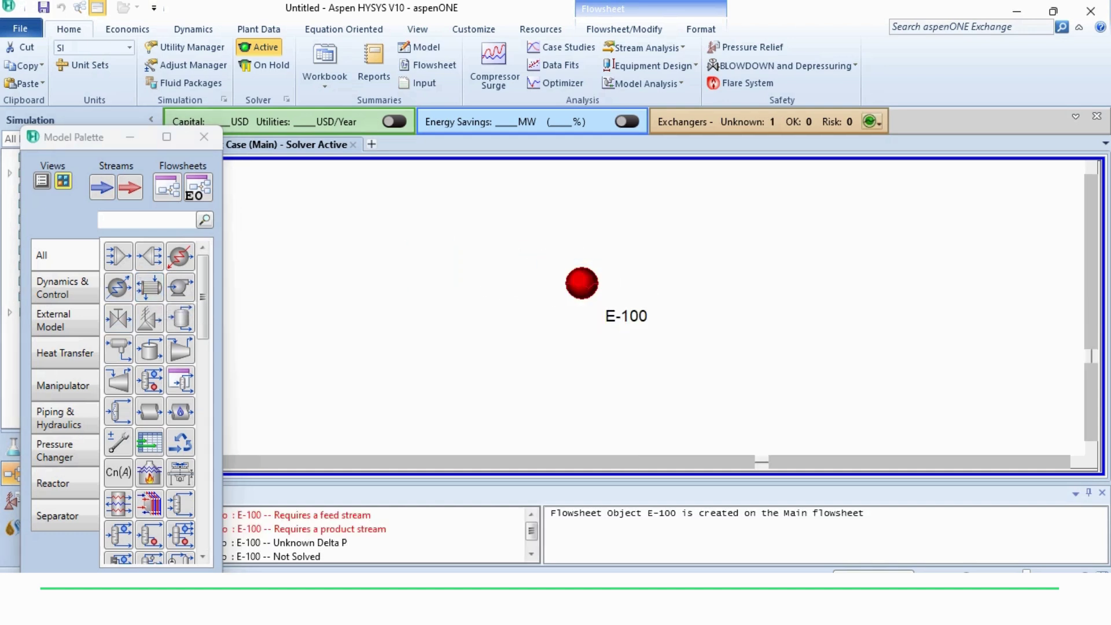
Connect the heat exchanger's shell side with Ethanol In as the inlet stream and Ethanol Out as the outlet stream.
double_click(581, 283)
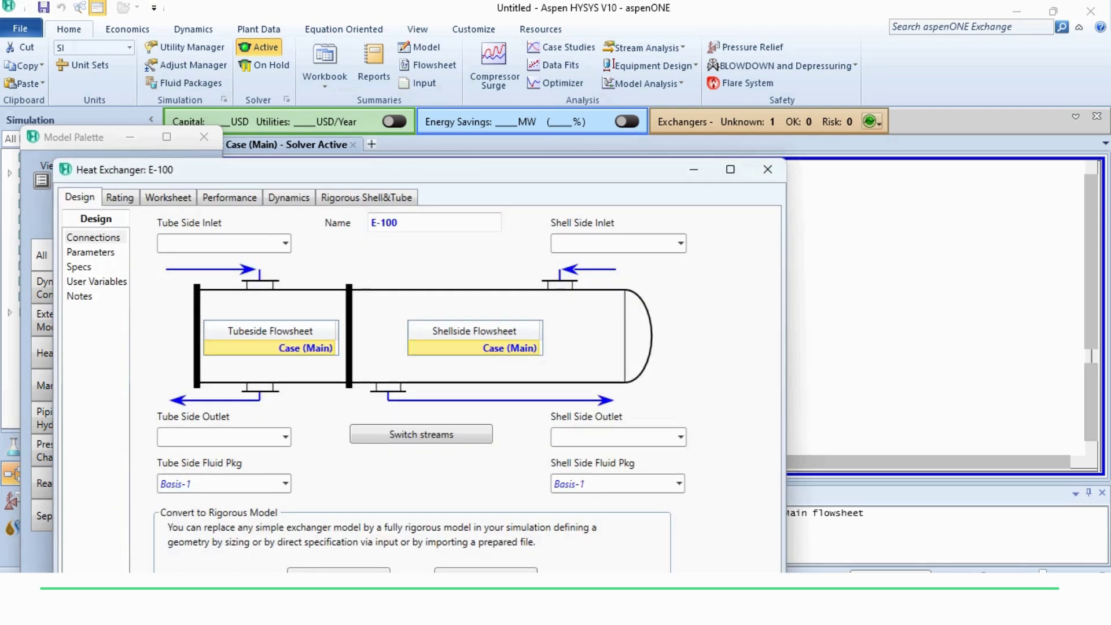
click(730, 169)
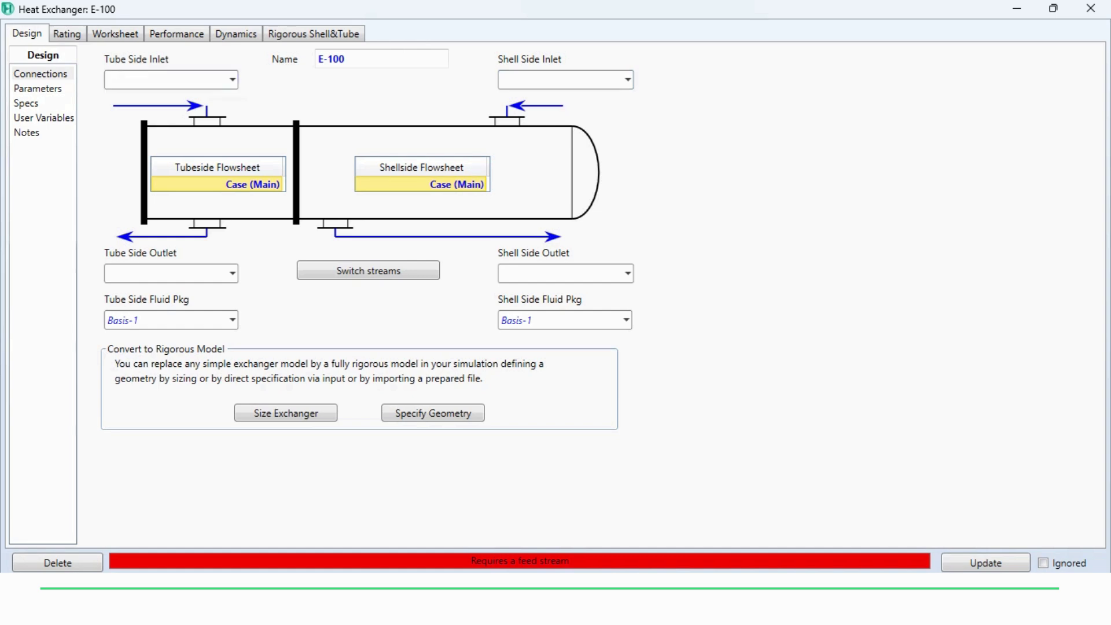
click(560, 80)
text(Etha)
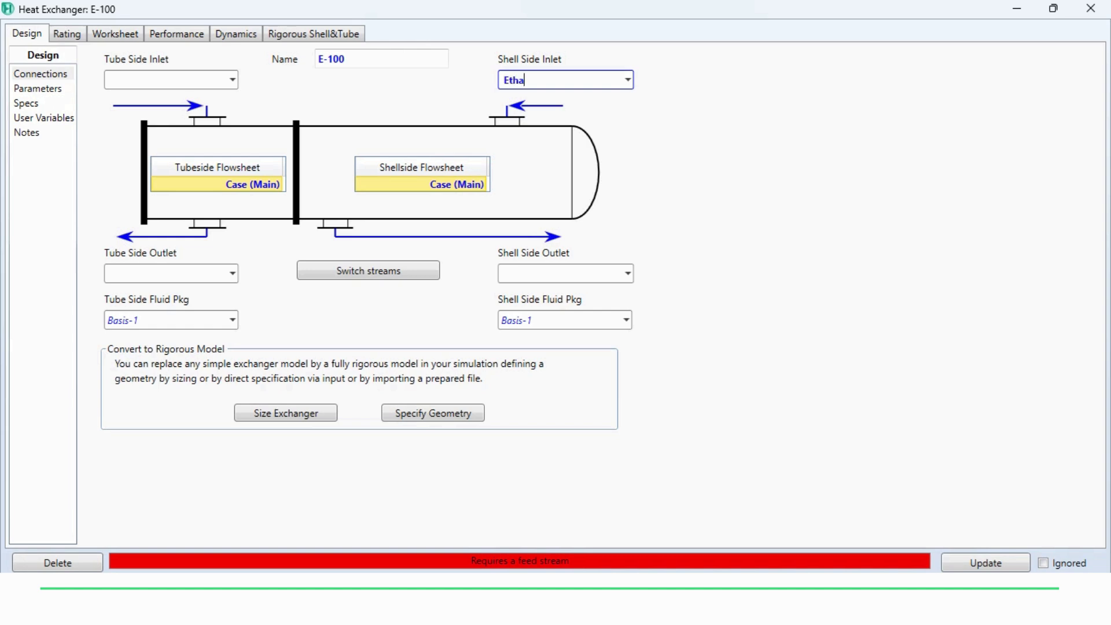
text(nol In)
click(560, 273)
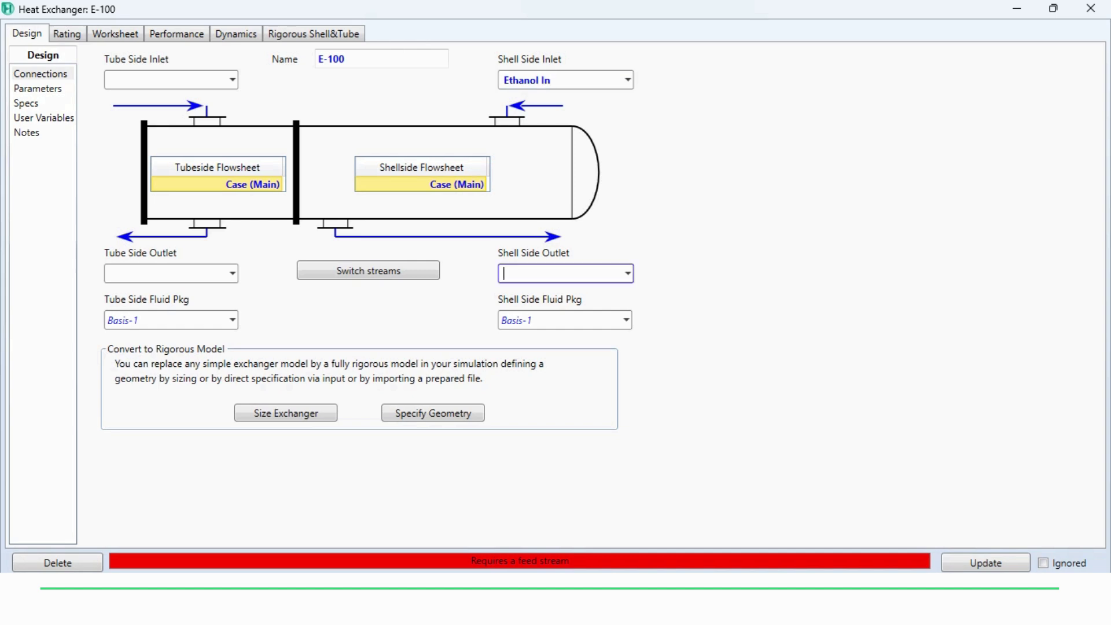
text(Ethanol Out)
Connect the exchanger's tube side with Water In as the inlet stream and Water Out as the outlet stream.
click(171, 79)
text(Wa)
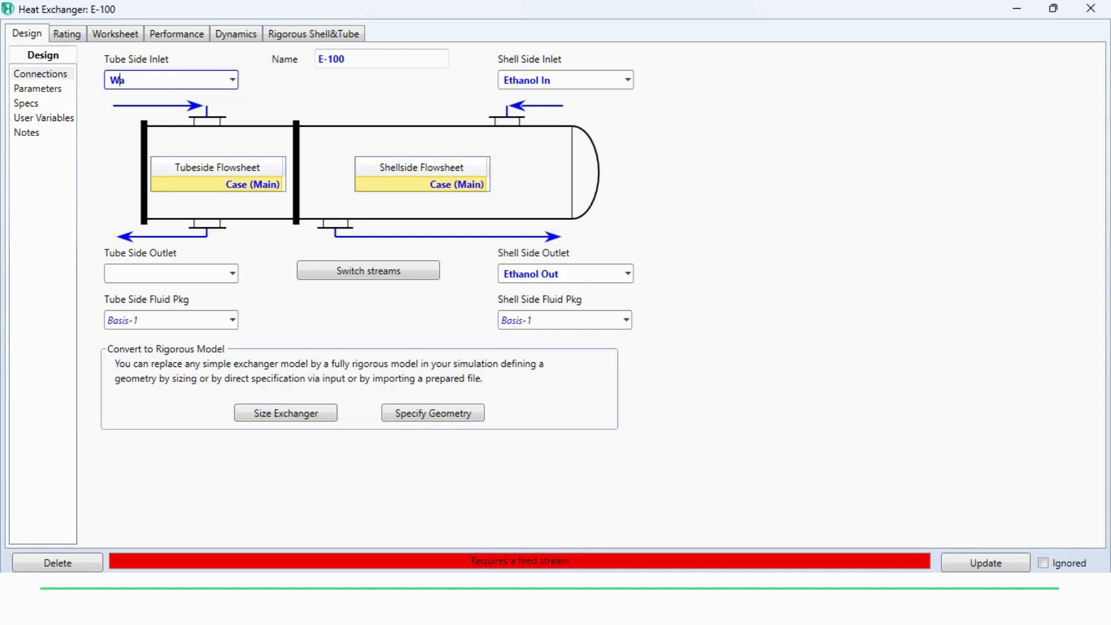
text(ter In)
key(Tab)
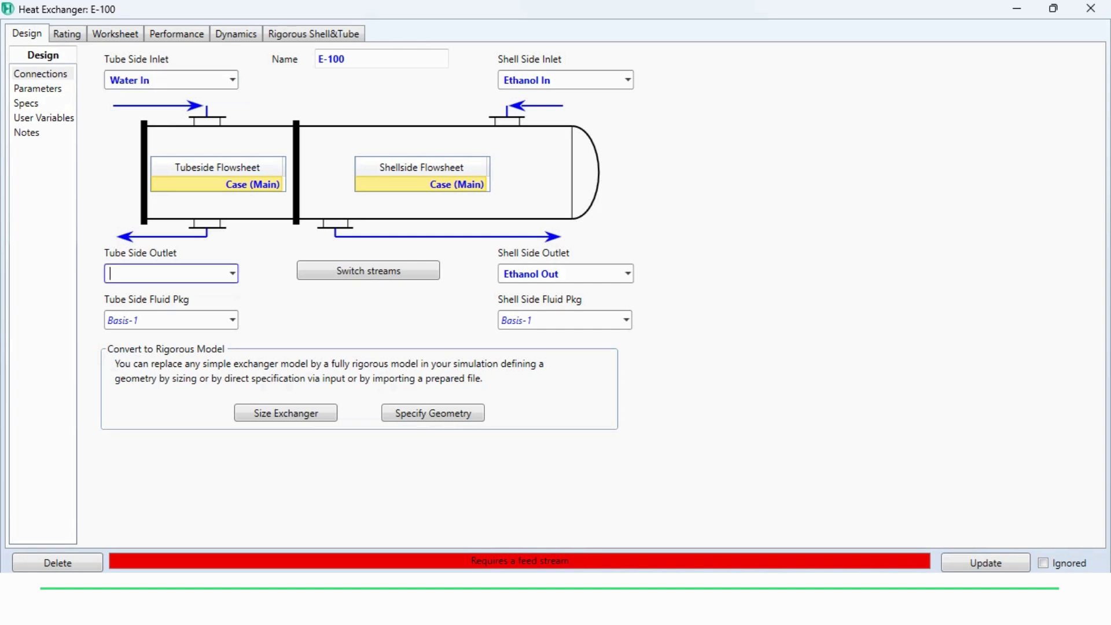
text(Water Out)
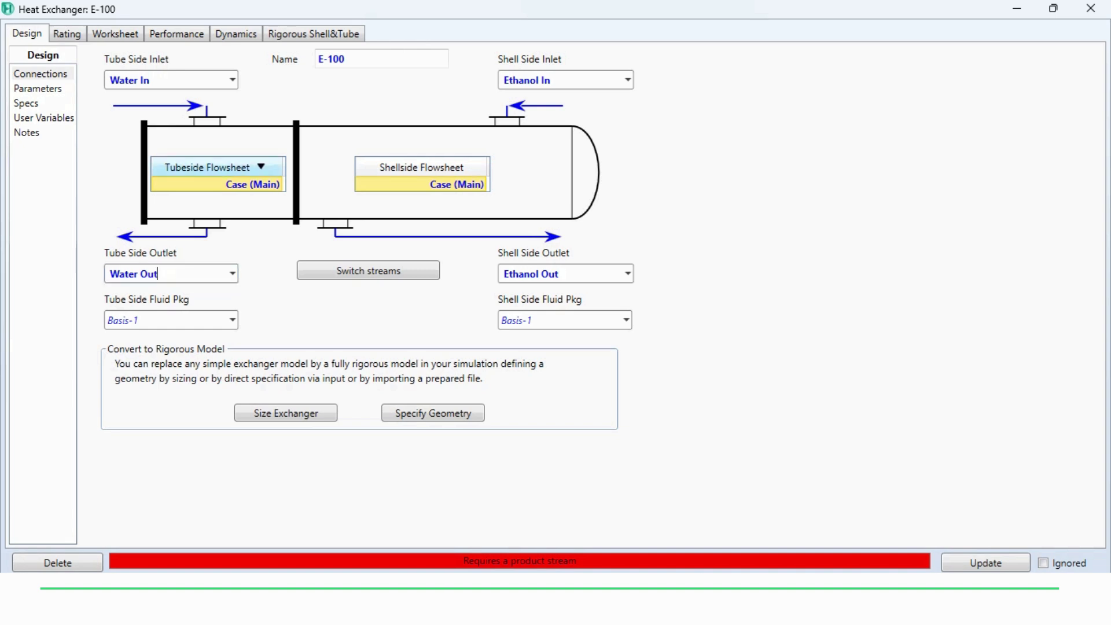
key(Return)
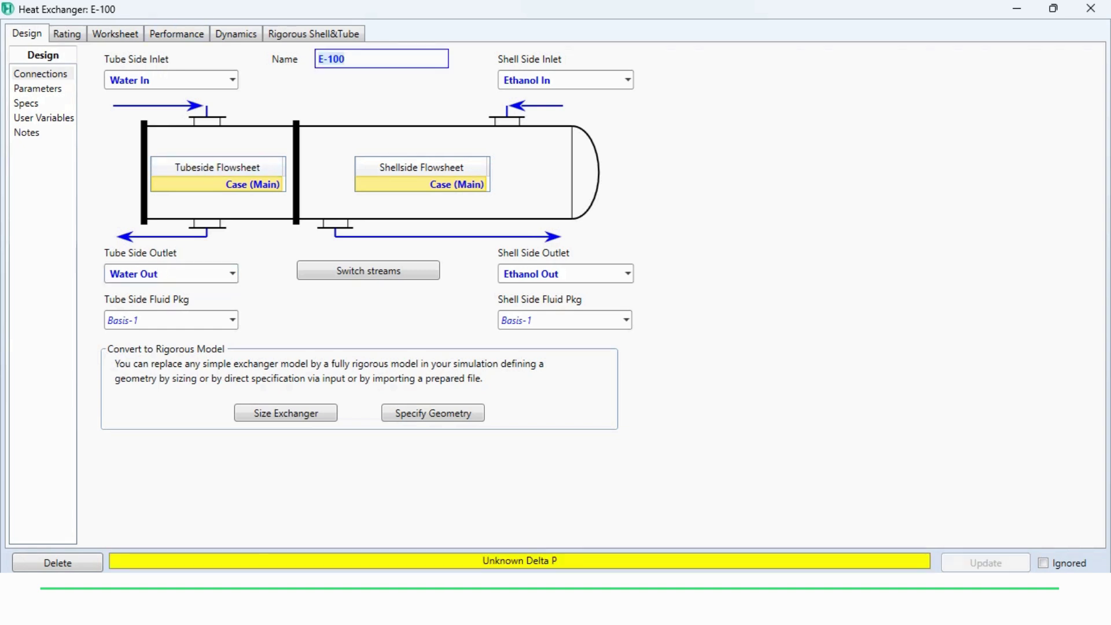
Rename the heat exchanger as HEX1.
text(HRE)
key(BackSpace)
key(BackSpace)
text(EX1)
key(Return)
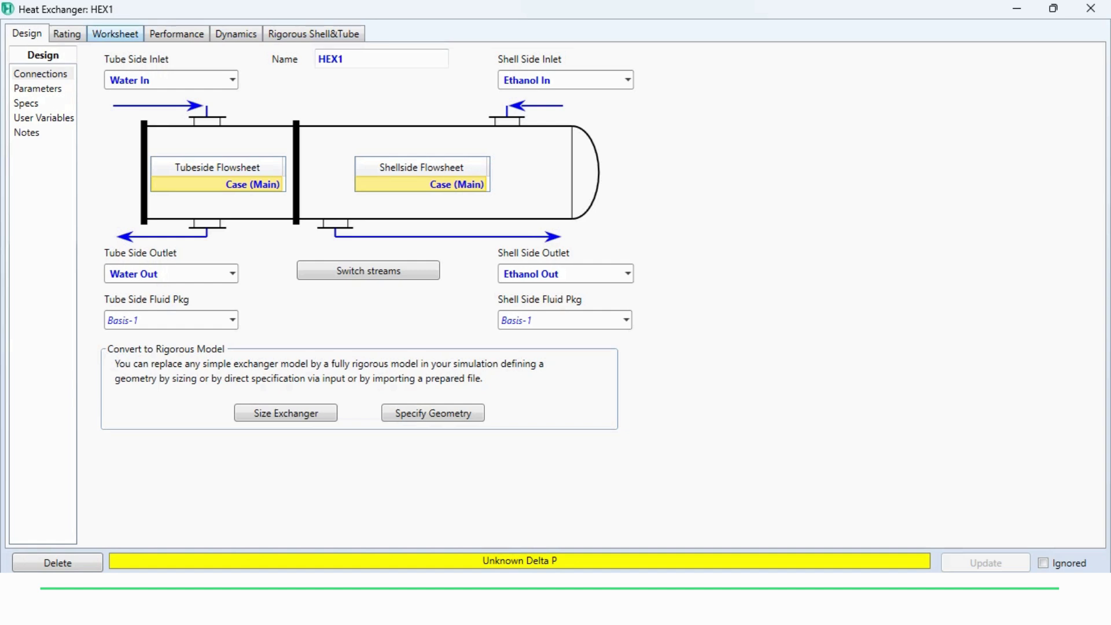
In the exchanger's worksheet, set the Water In stream to 25 C, 300 kPa and a molar flow of 1000 kgmole/h.
click(115, 34)
click(1053, 8)
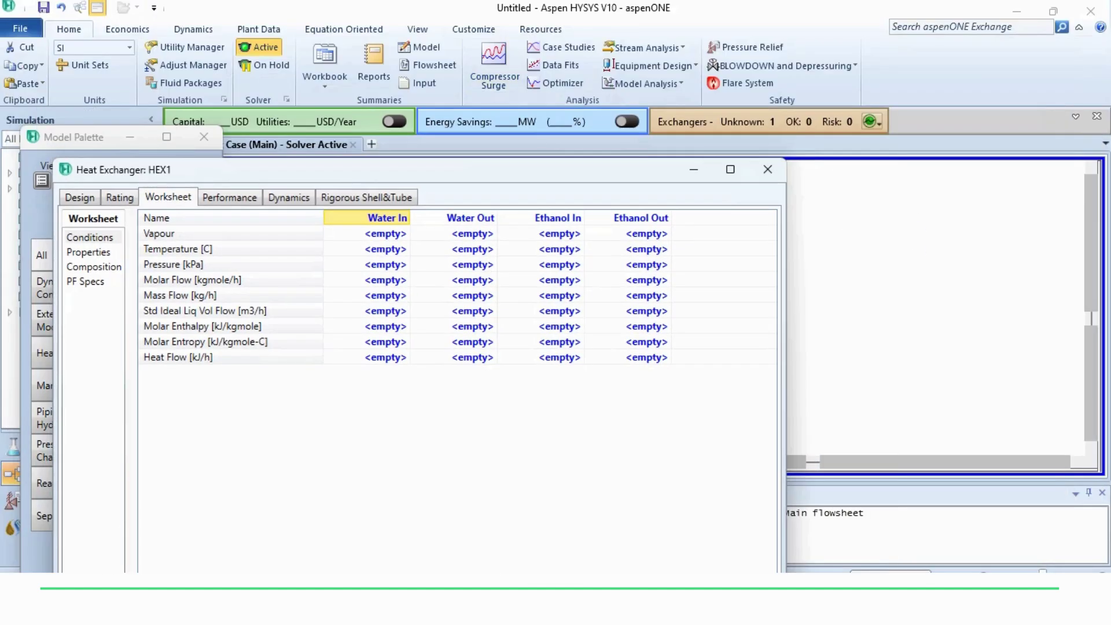
drag(377, 170, 58, 291)
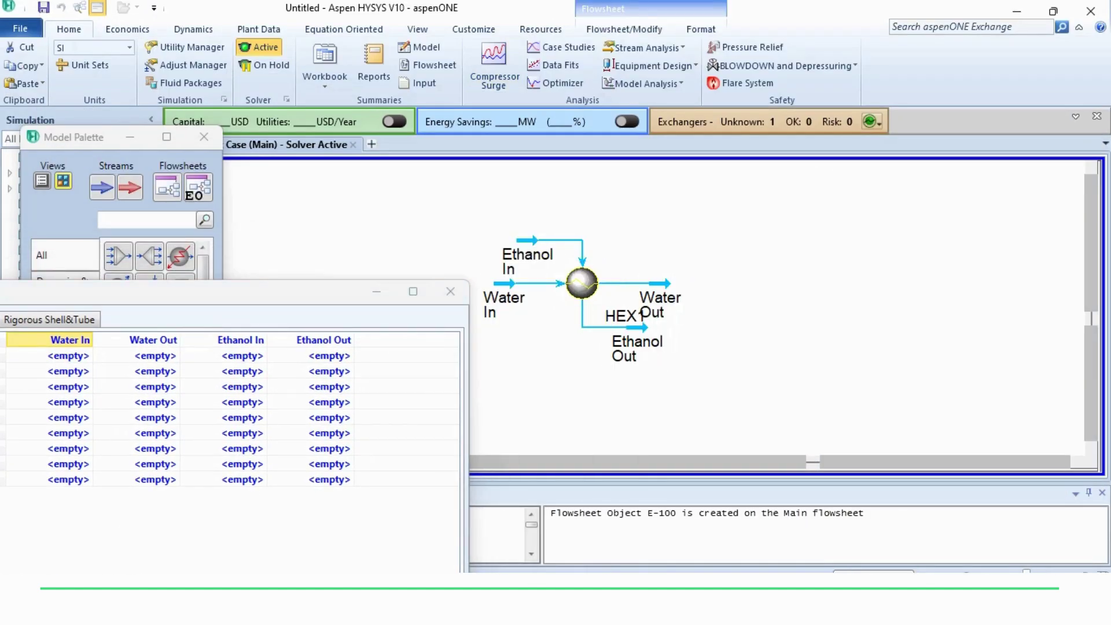
key(super+Up)
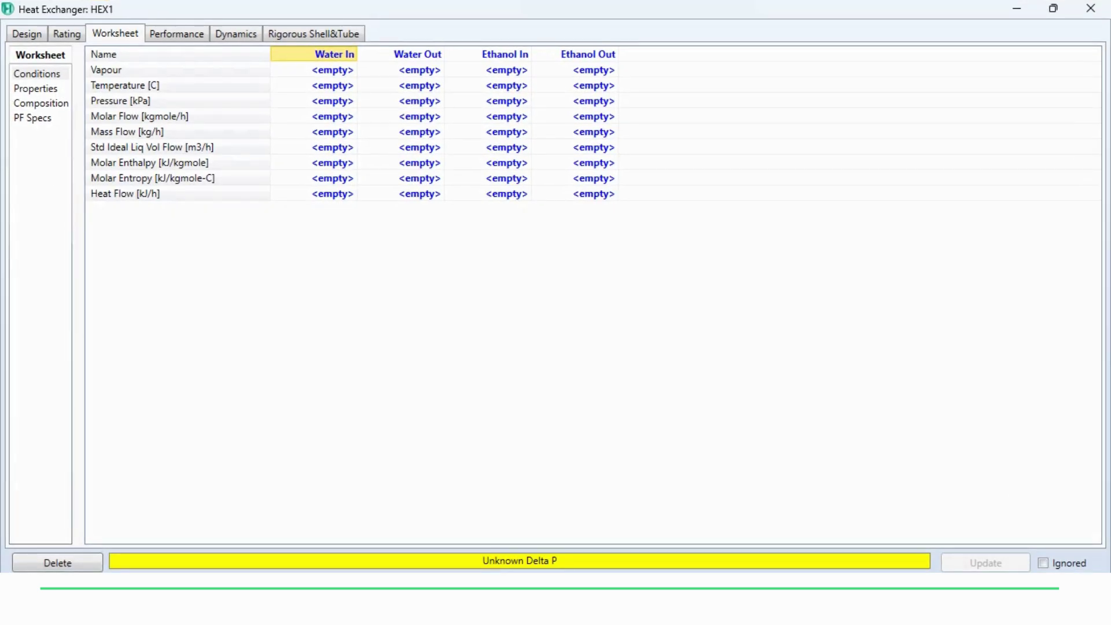
click(314, 85)
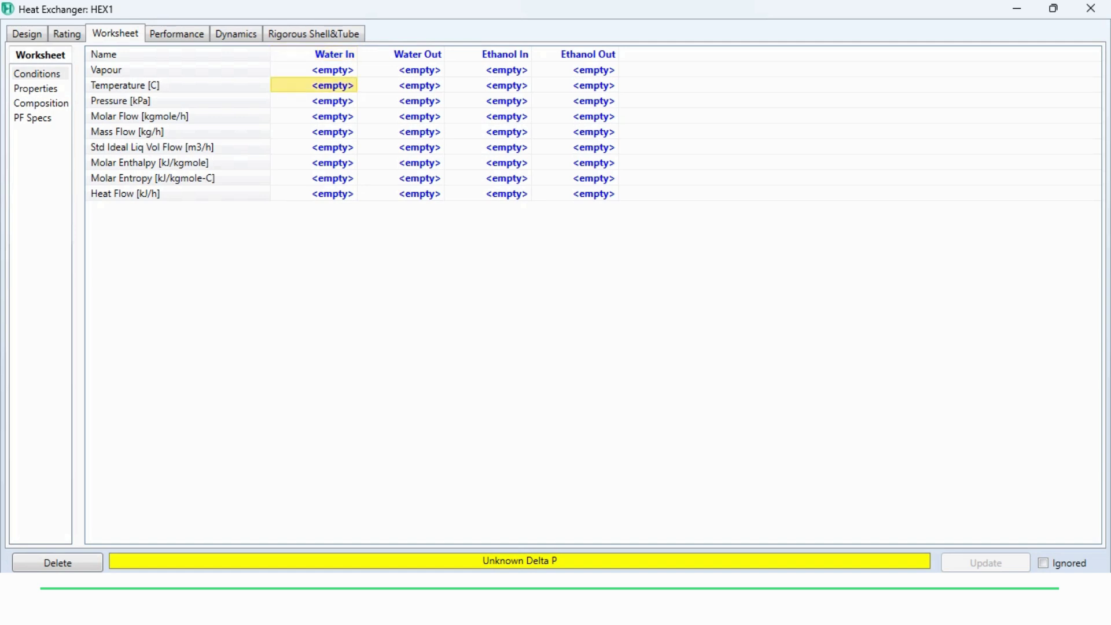
text(25)
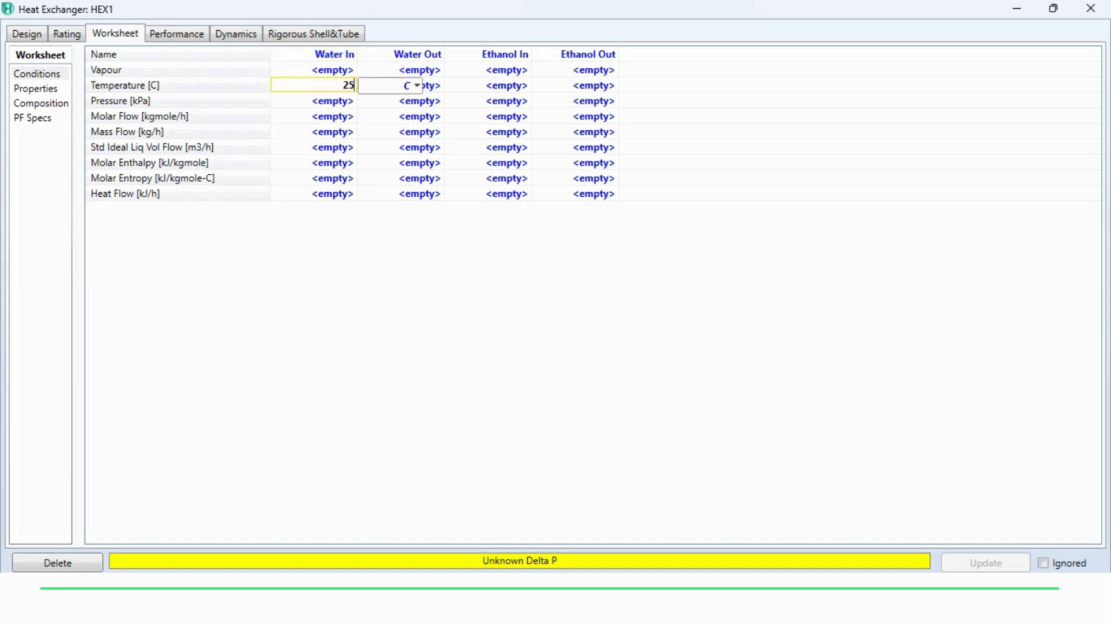
key(Return)
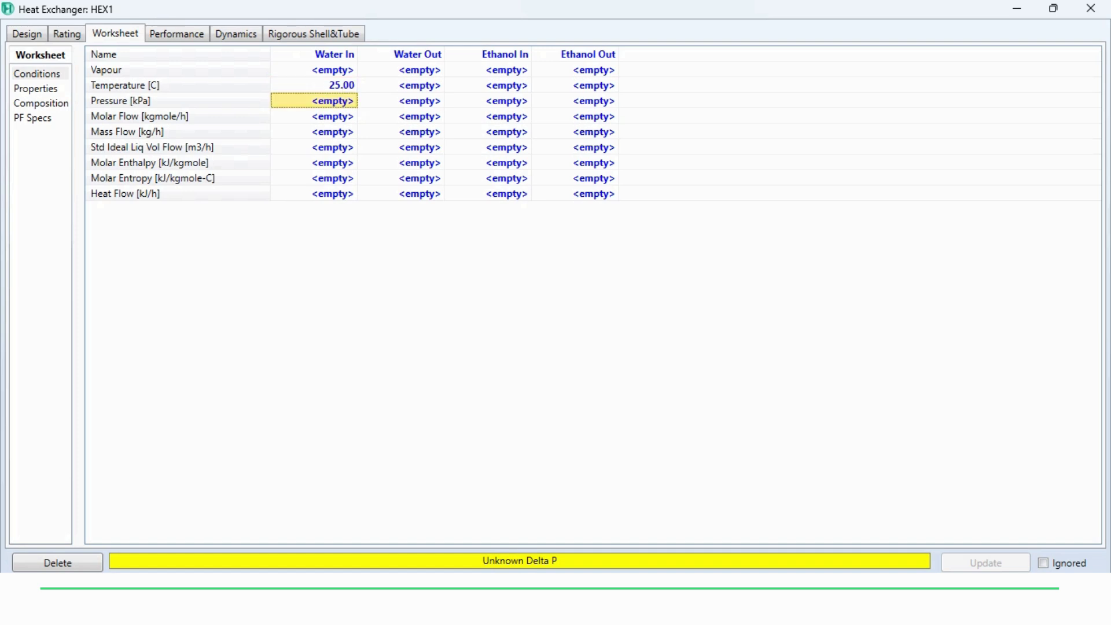
text(300)
key(Return)
text(1000)
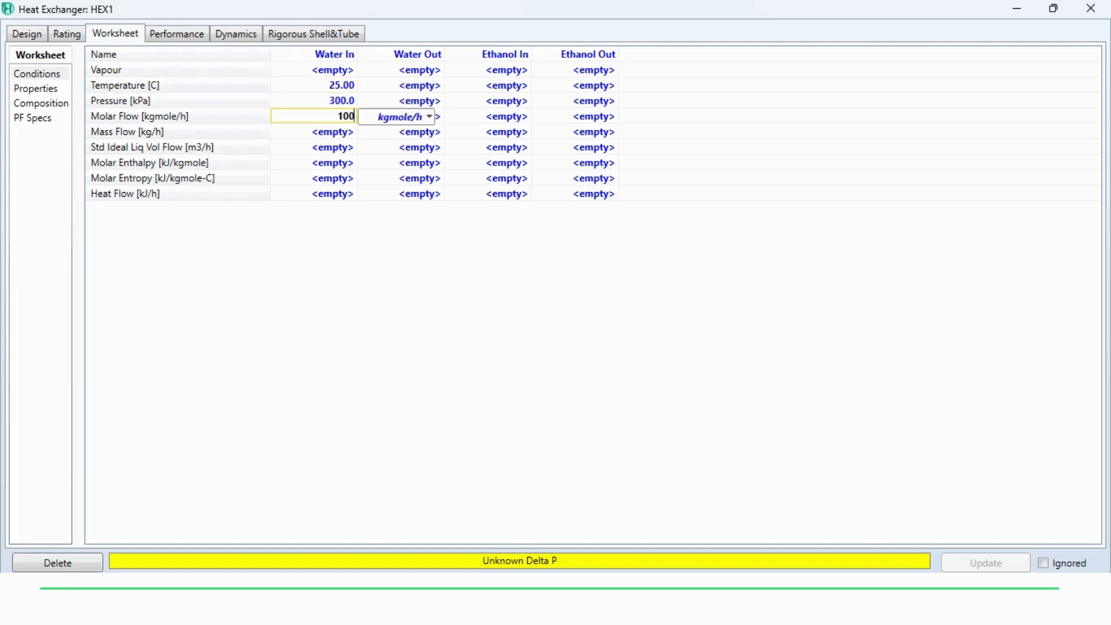
key(Return)
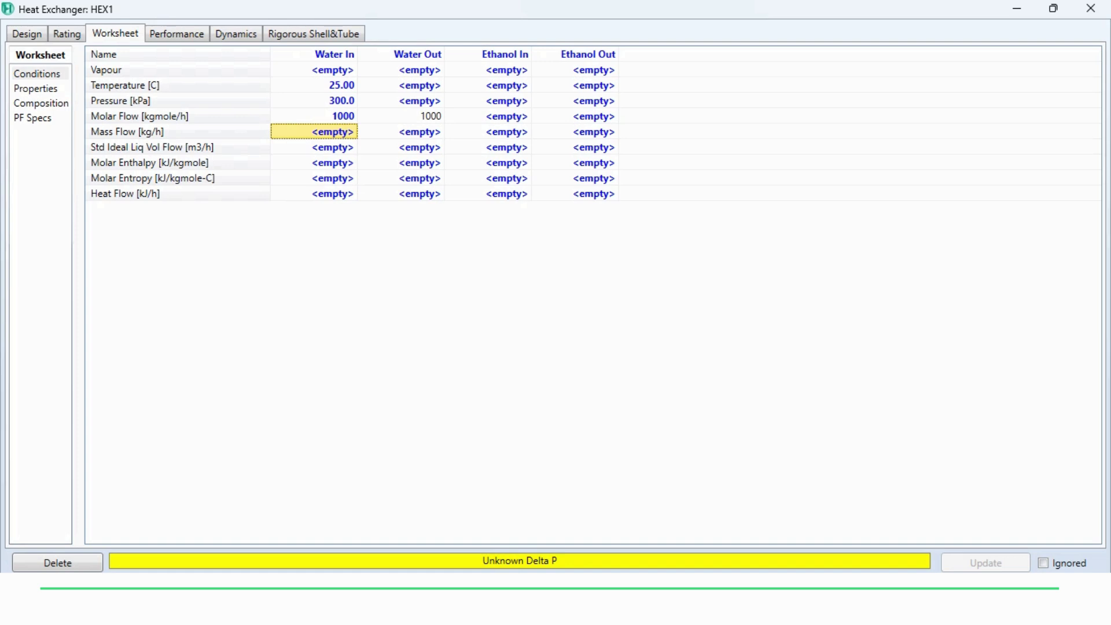
Define the Water In composition with an H2O mole fraction of 1.
double_click(314, 116)
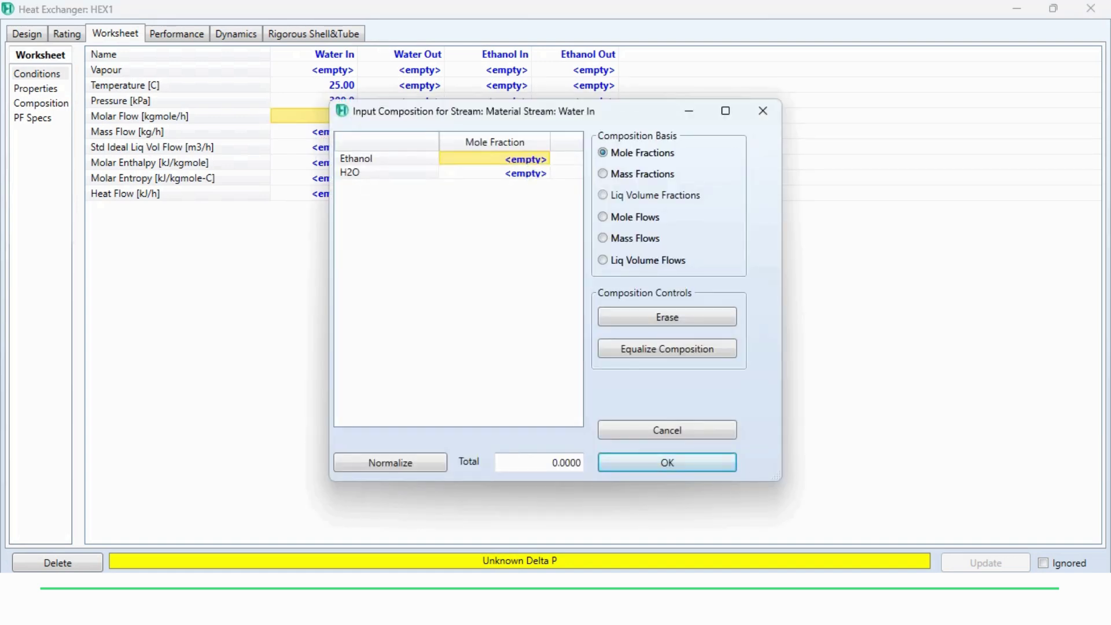
click(495, 172)
text(1)
key(Return)
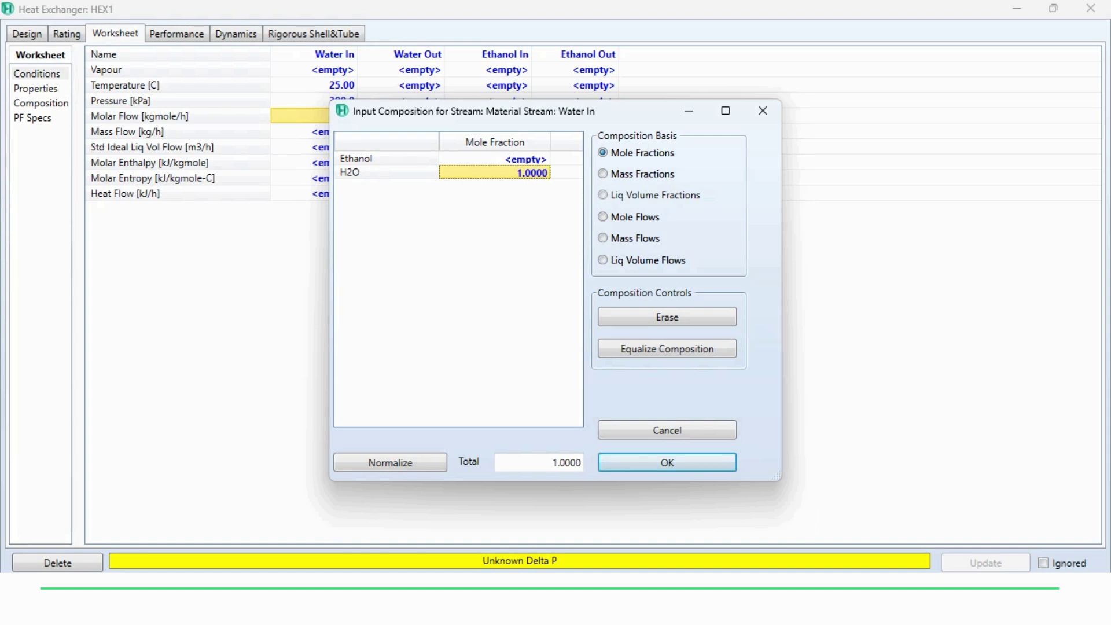
click(667, 463)
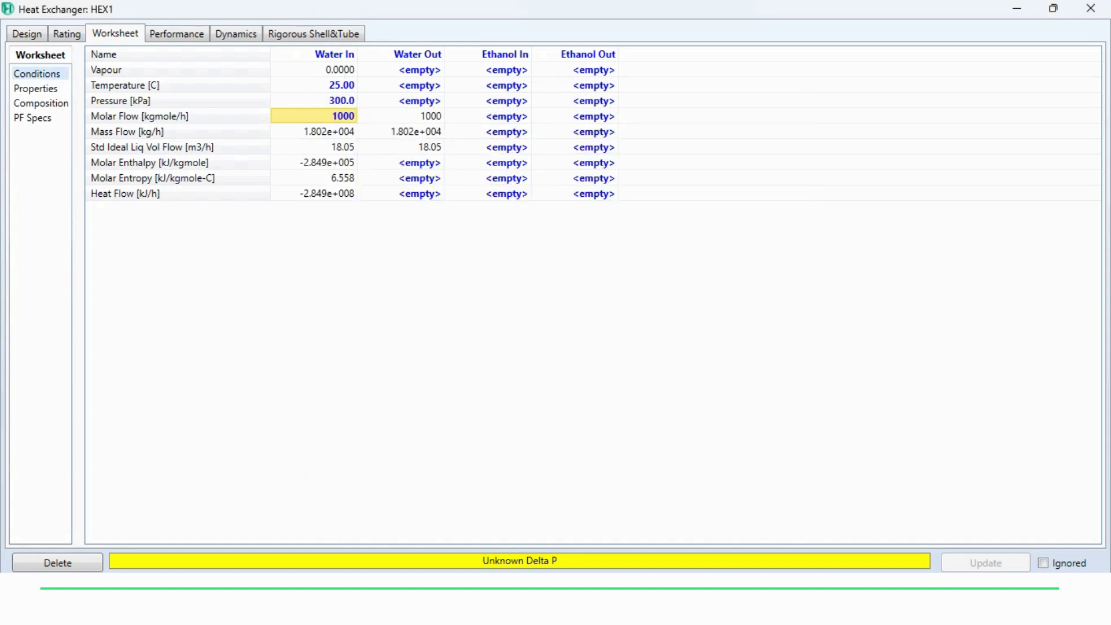
Set the Ethanol In stream's vapour fraction to 1 and its pressure to 300 kPa.
click(488, 69)
text(1)
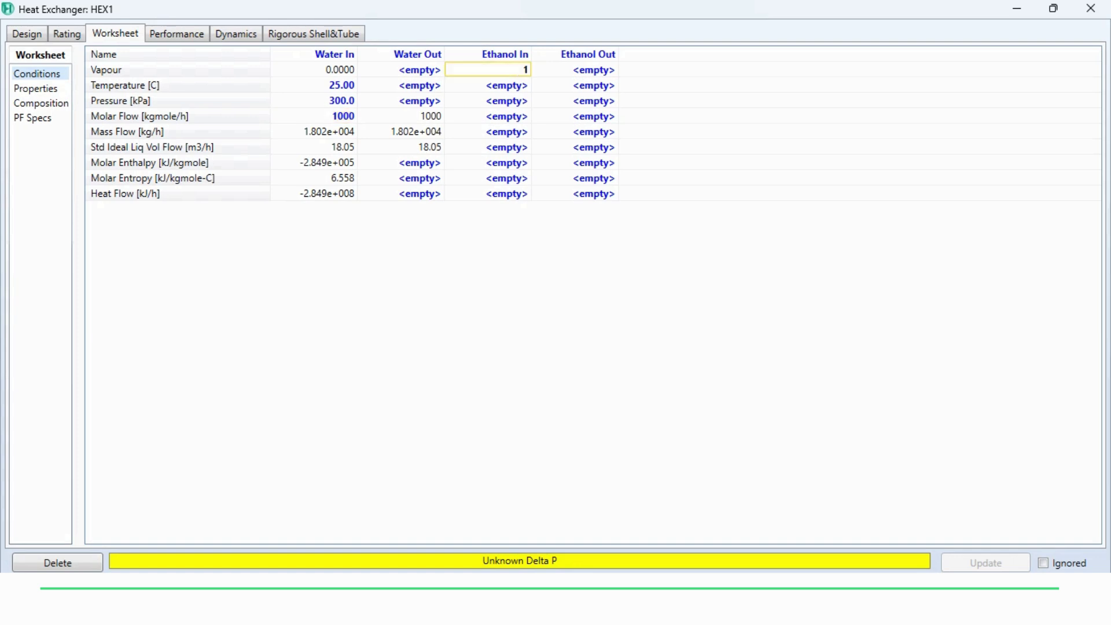
key(Return)
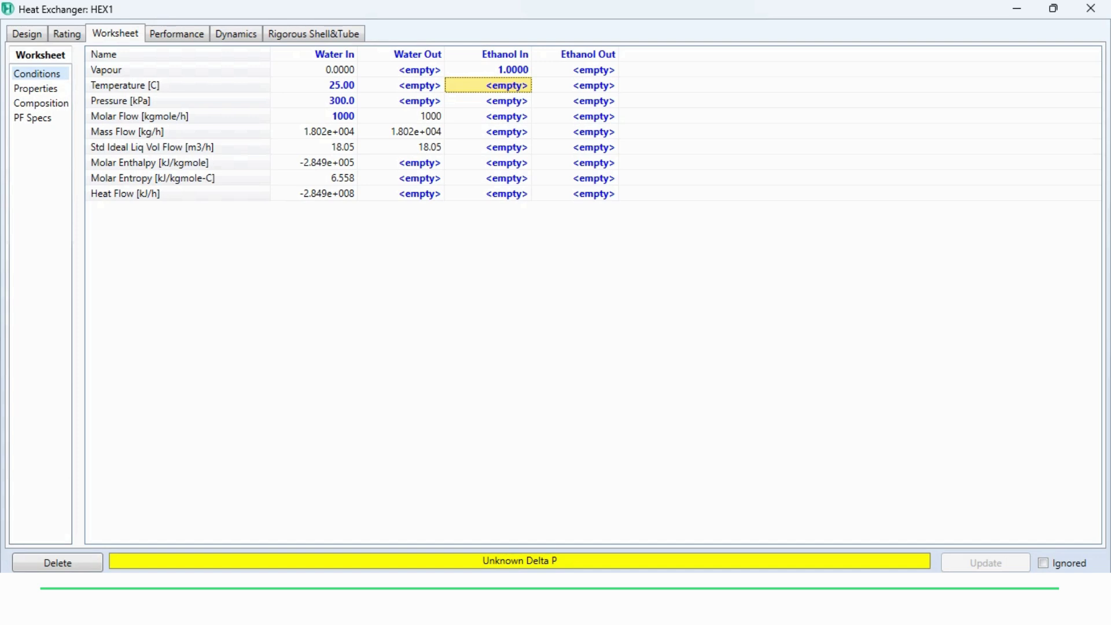
click(488, 101)
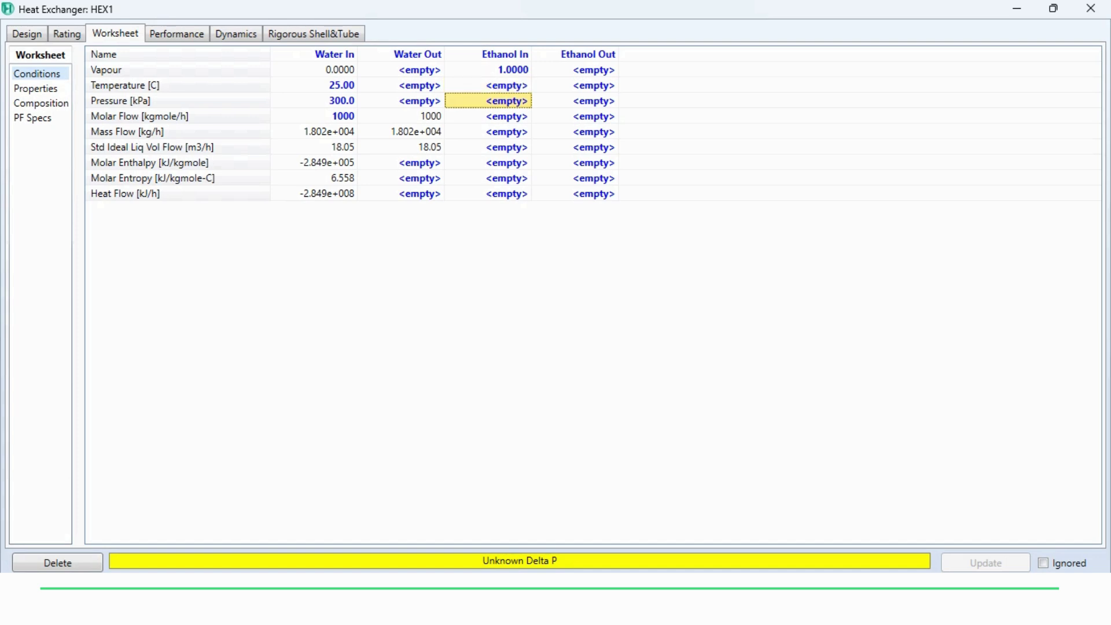
text(300)
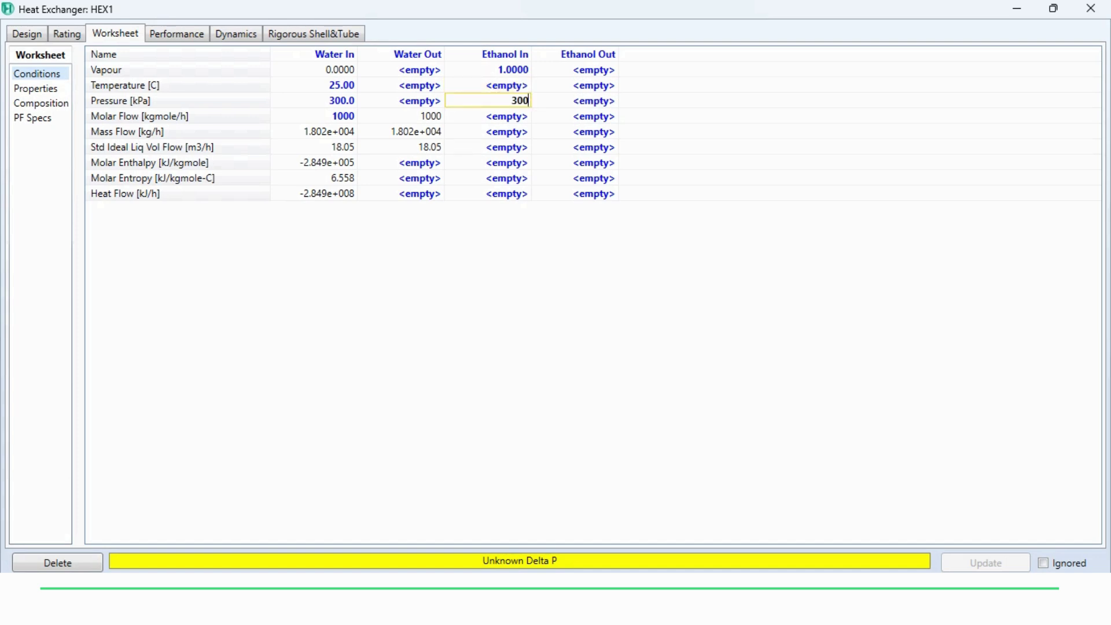
key(Return)
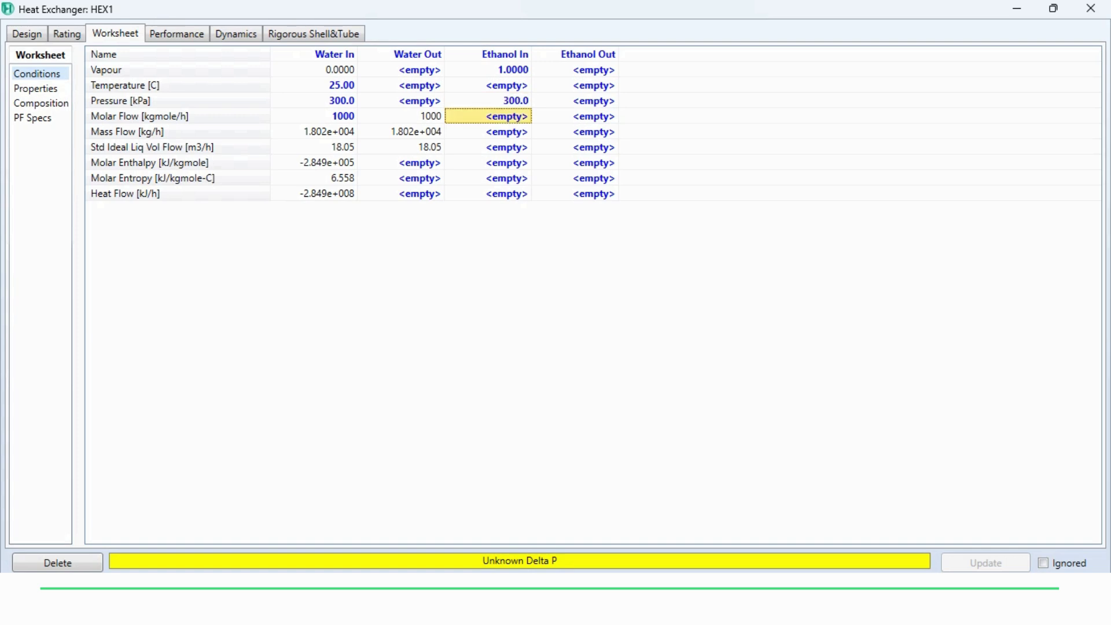
Set the Ethanol In stream's molar flow to 50 kgmole/h and define its composition with an Ethanol mole fraction of 1.
text(50)
key(Return)
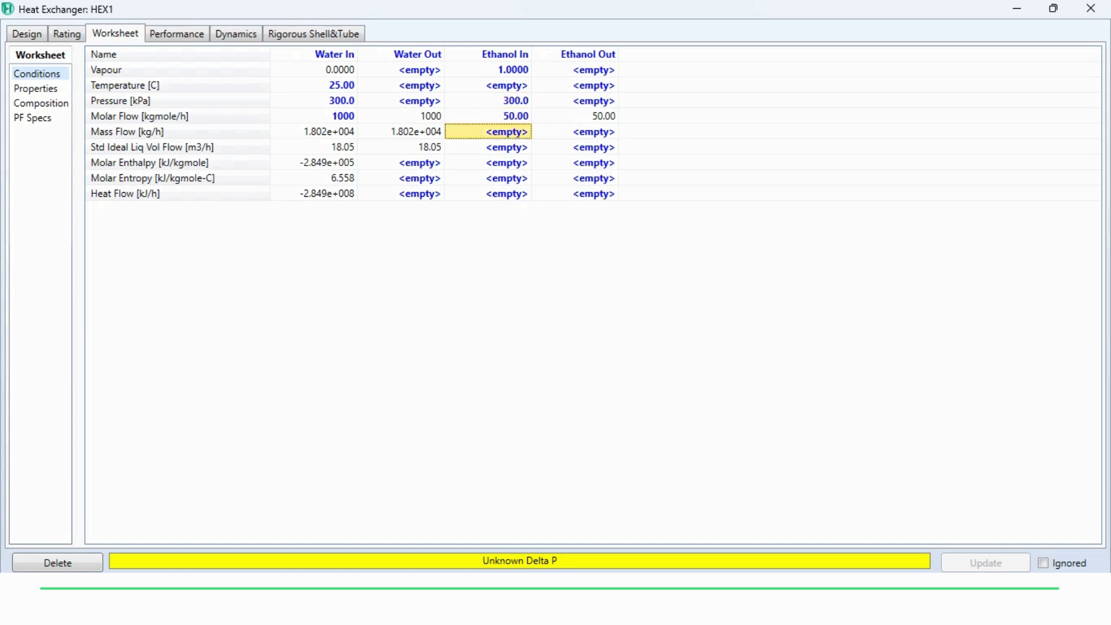
double_click(503, 117)
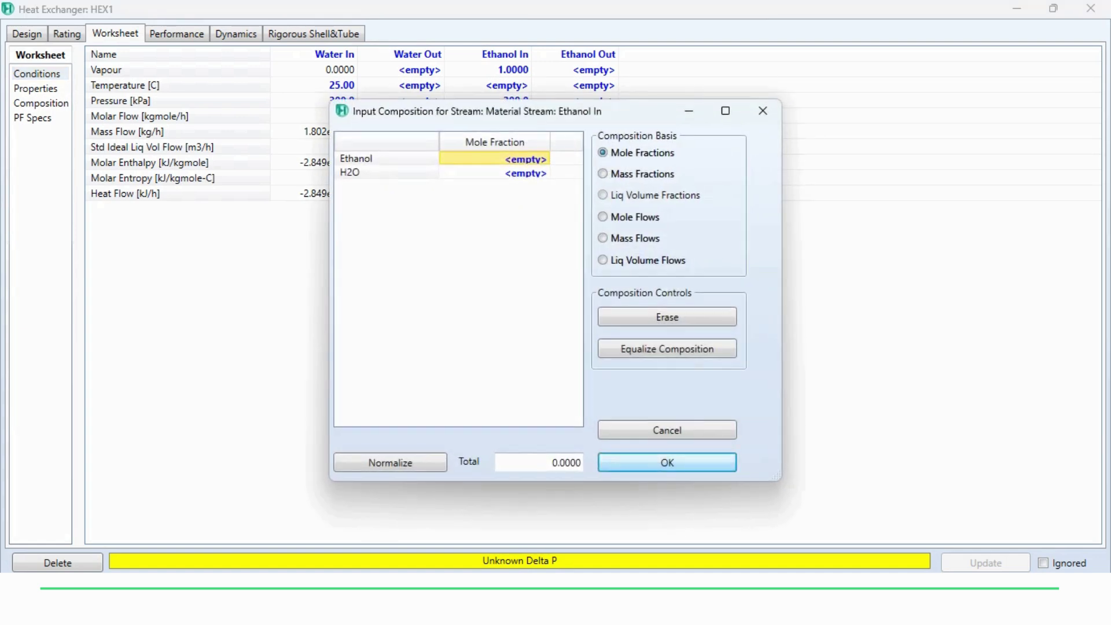
text(1)
key(Return)
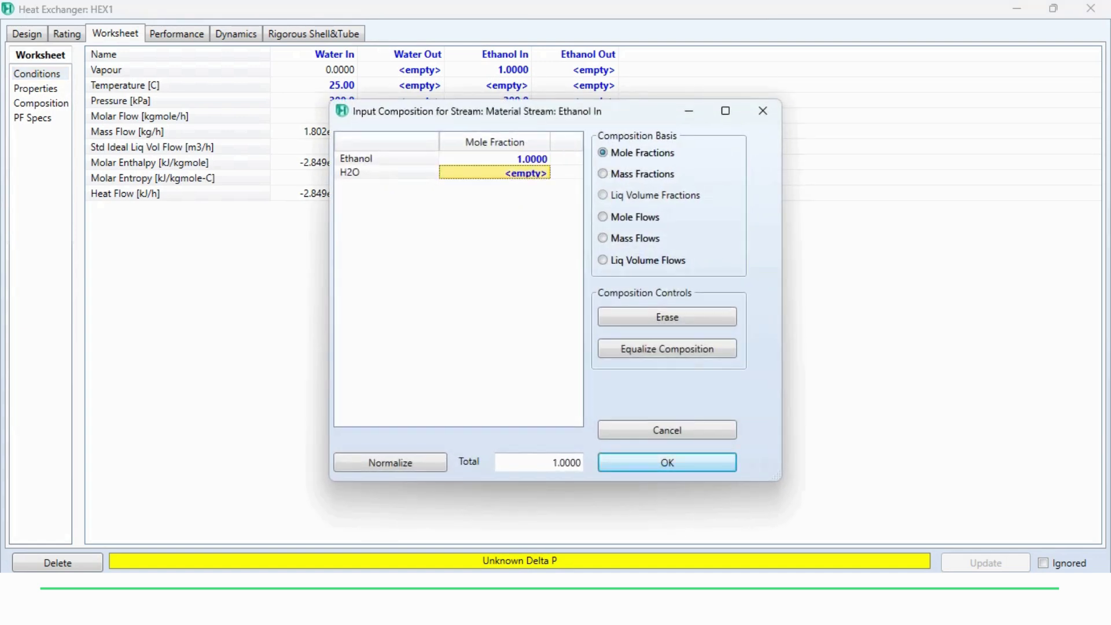
click(667, 462)
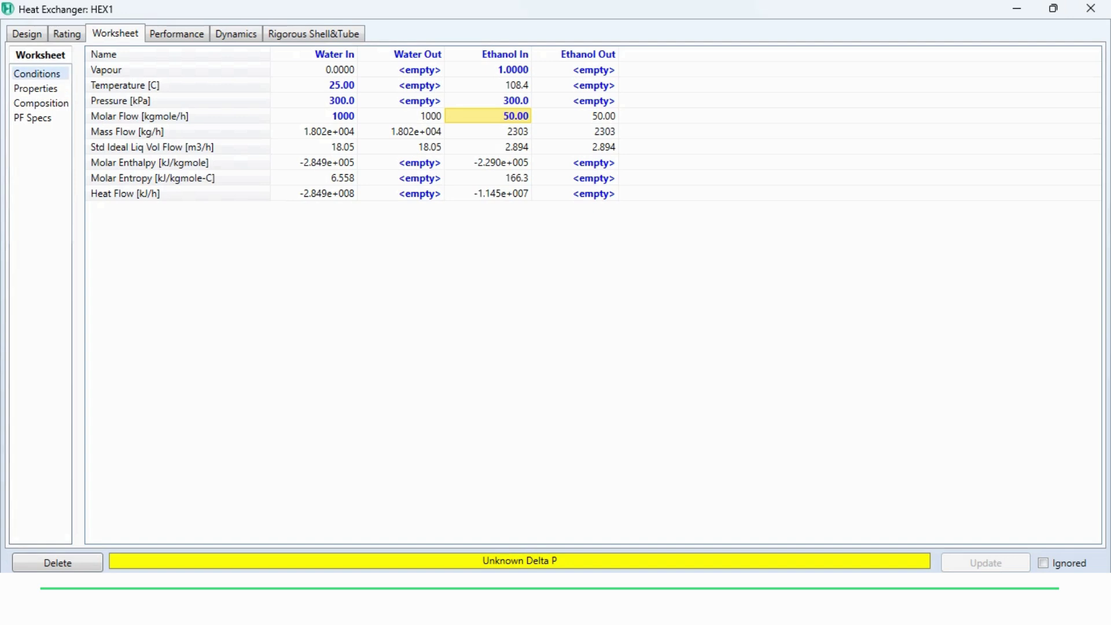
In the exchanger's design parameters, specify a pressure drop of 10 kPa for both the shell side and the tube side.
click(401, 100)
click(575, 100)
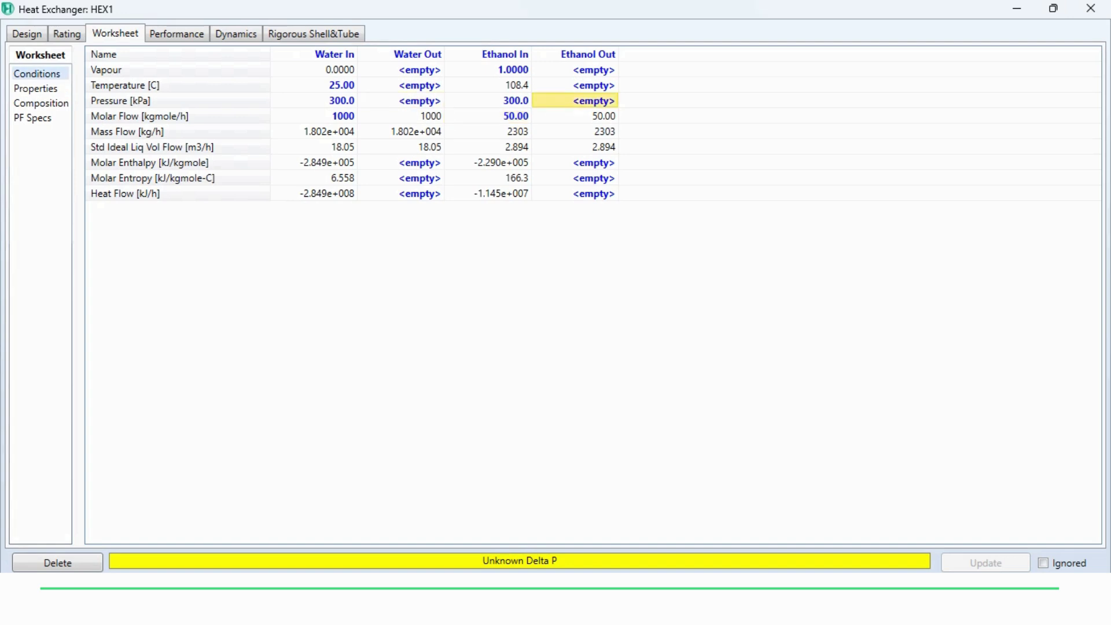
click(26, 34)
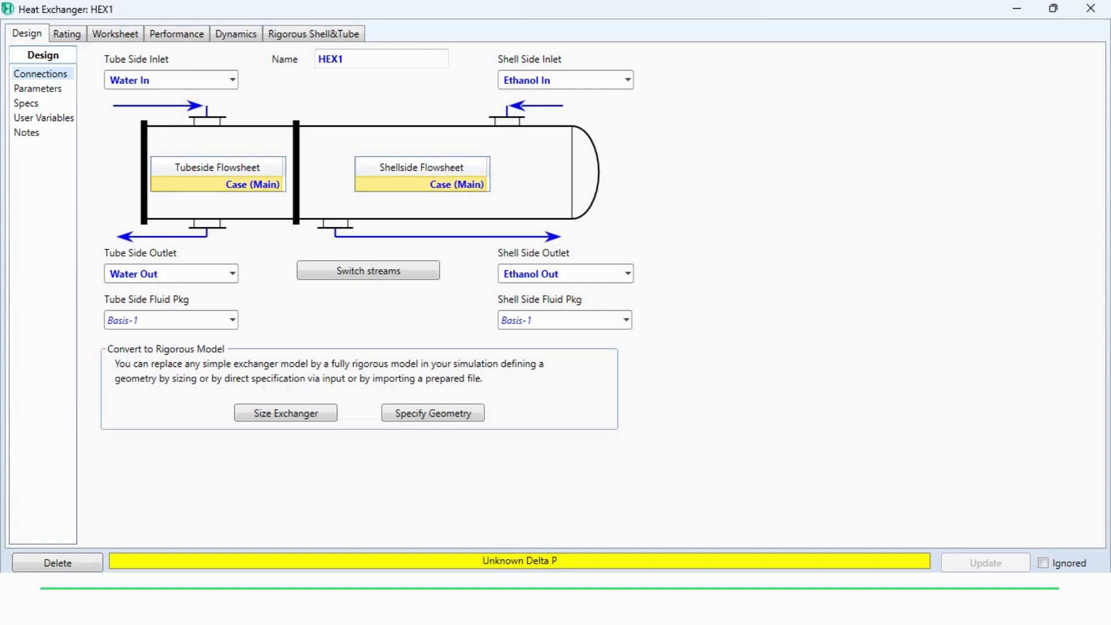
click(37, 89)
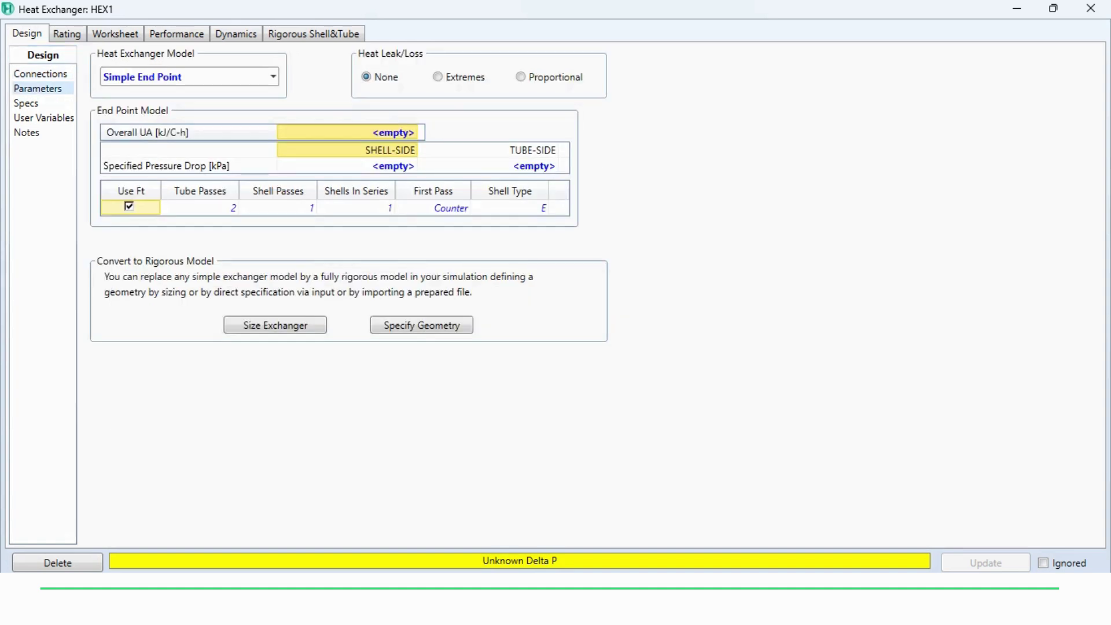
click(347, 166)
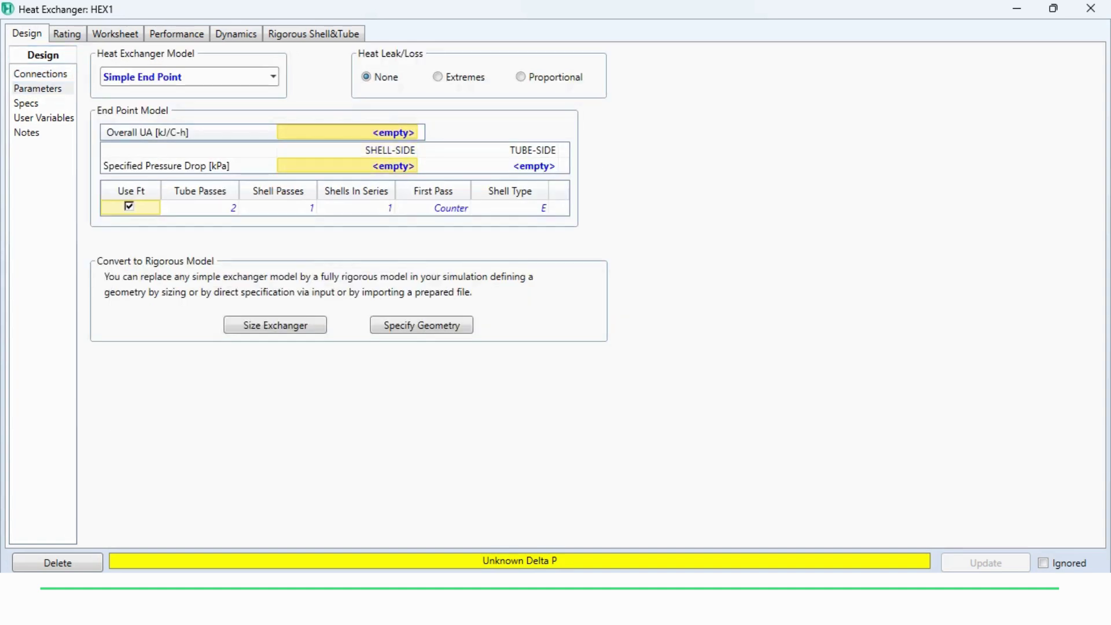
text(10)
key(Return)
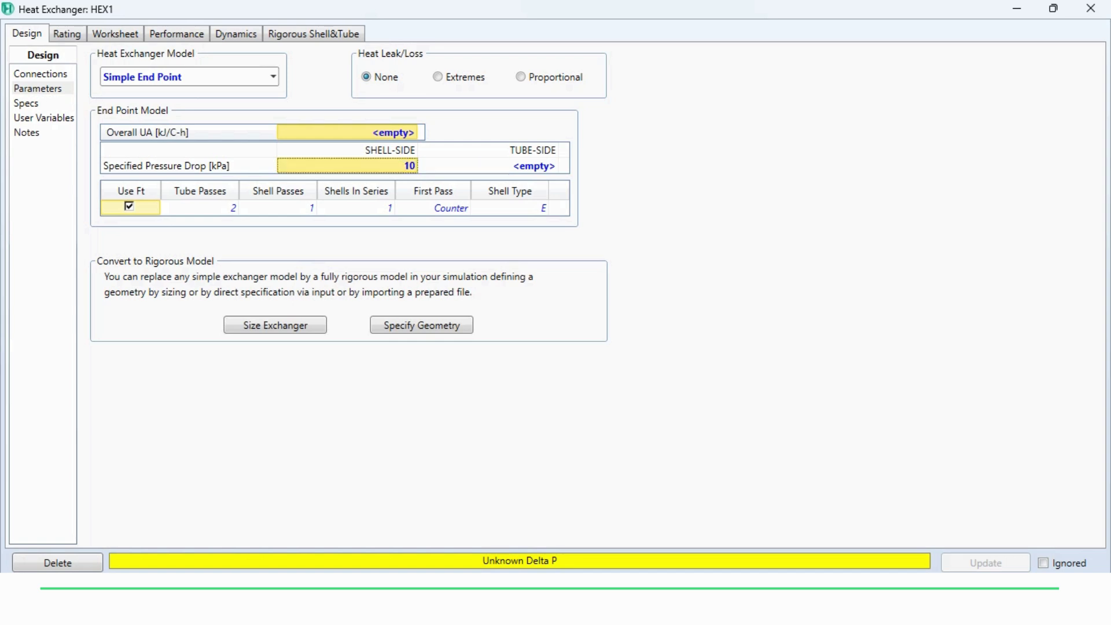
click(488, 166)
text(10)
key(Return)
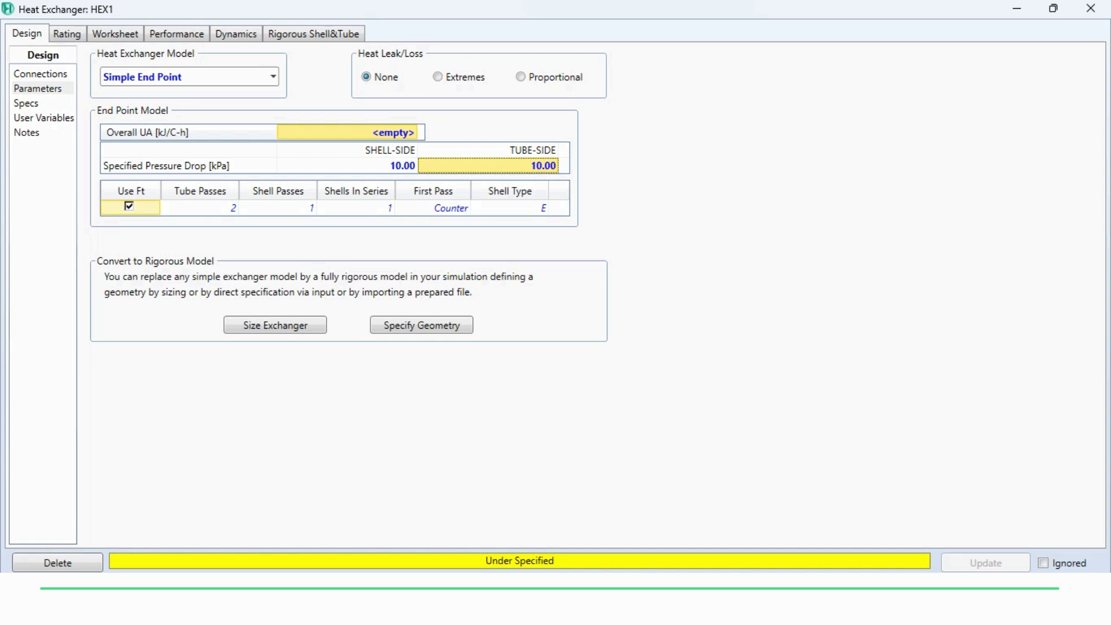
In the exchanger's worksheet conditions, set the Water Out temperature to 30 C and check the Ethanol Out temperature.
click(115, 33)
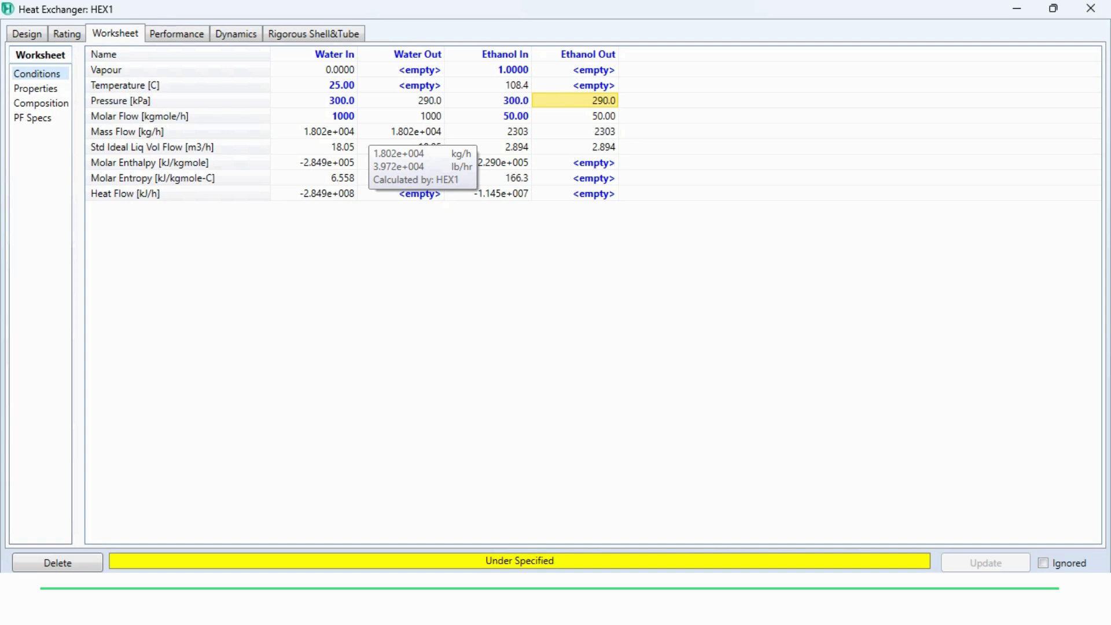
click(400, 85)
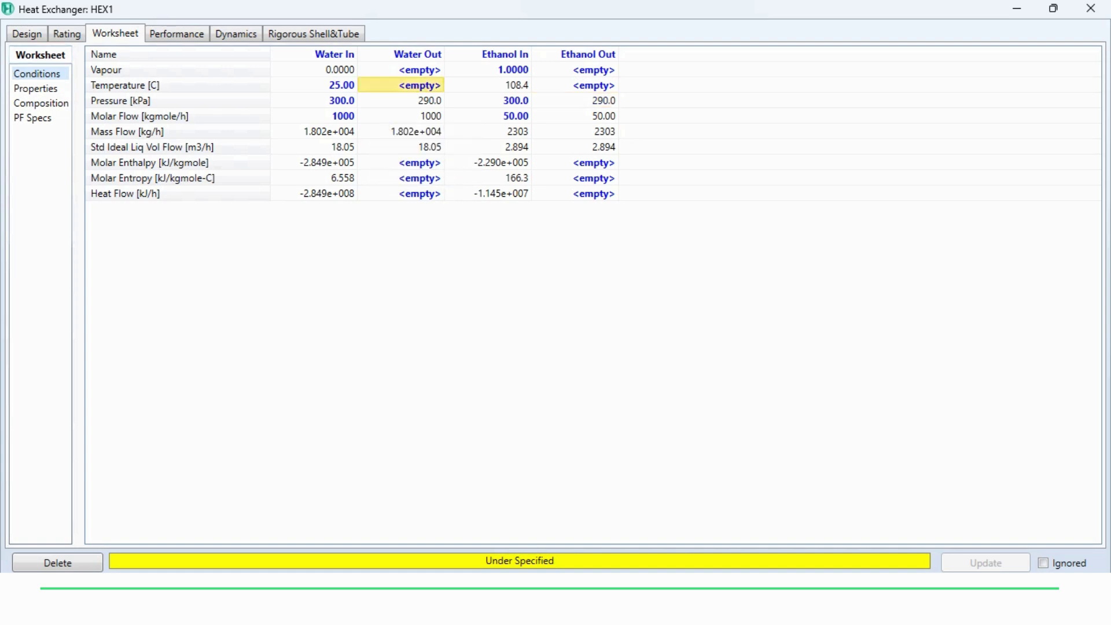
text(3)
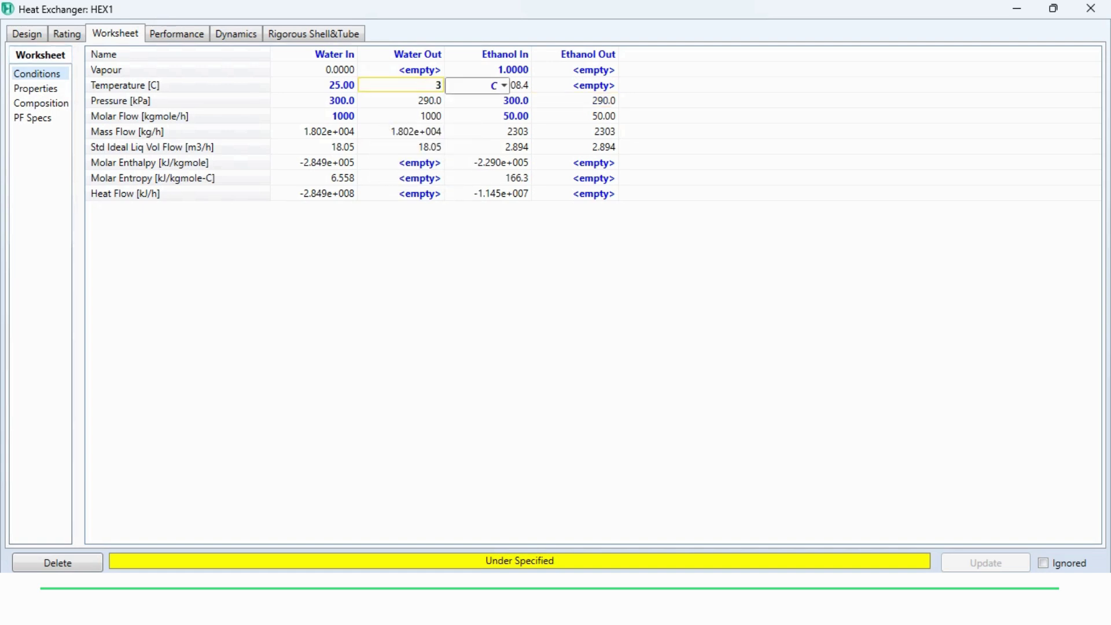
text(0)
key(Return)
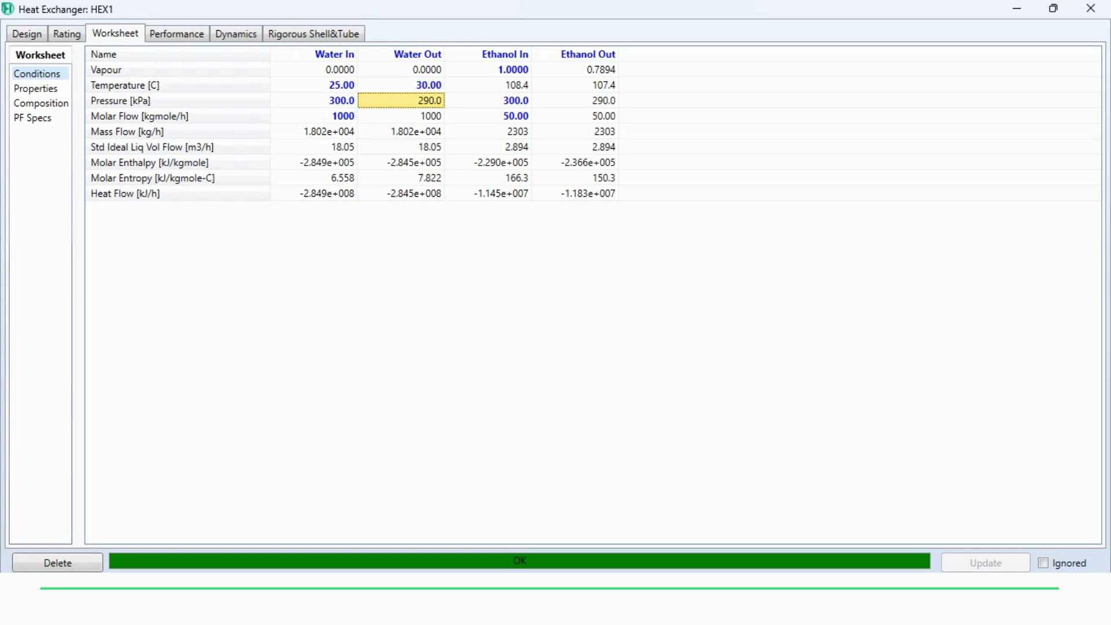
click(575, 85)
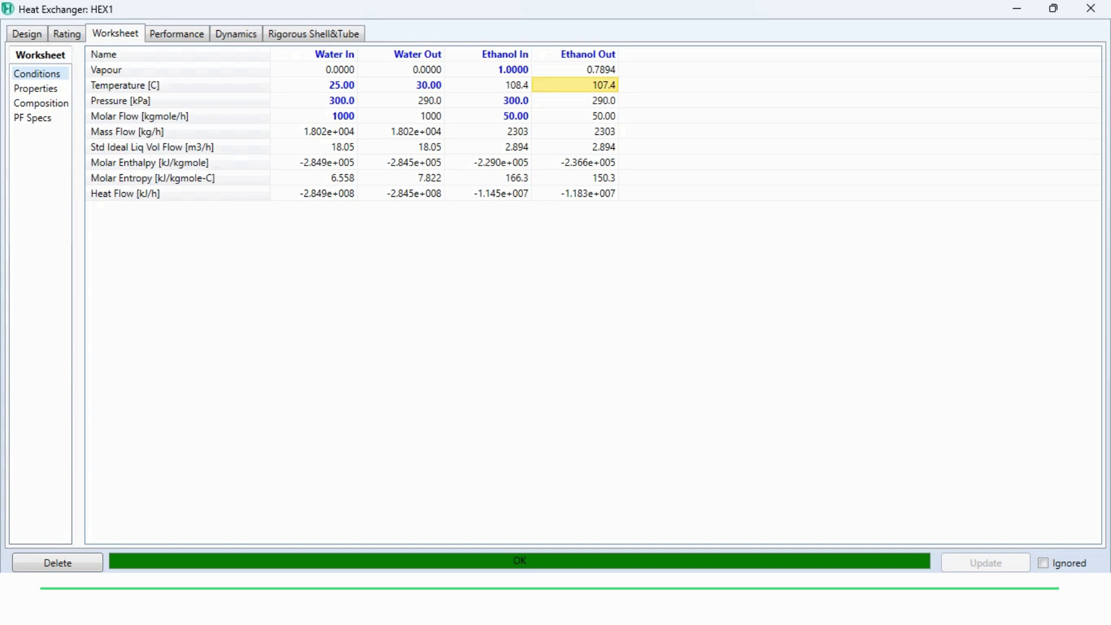
Set the Water Out temperature to 40 C in the exchanger's worksheet conditions.
click(401, 85)
text(40)
key(Return)
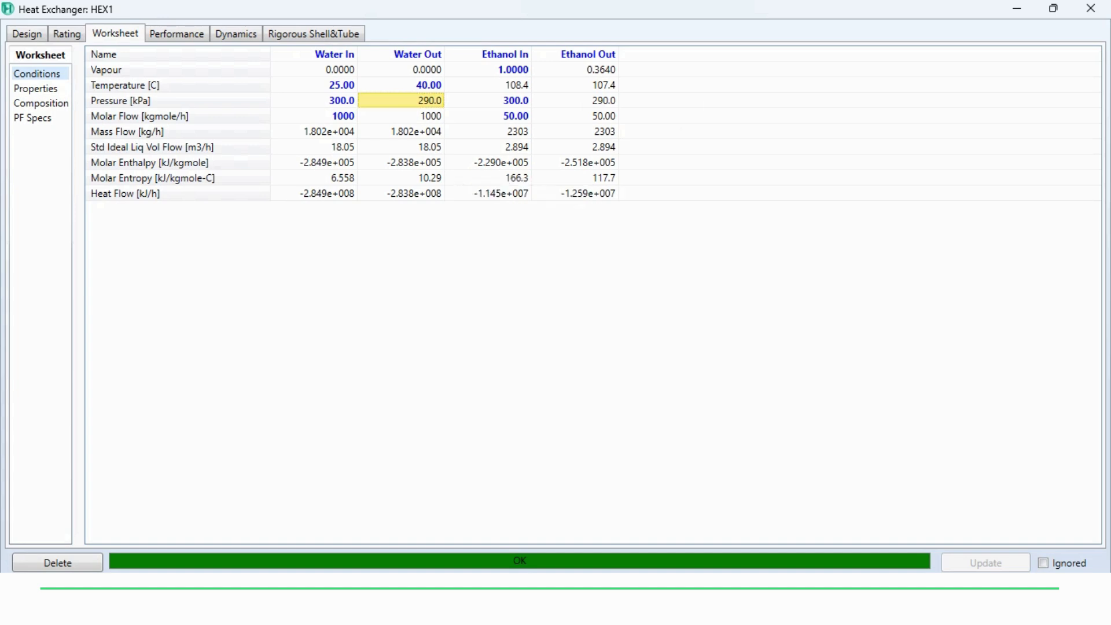
mouse_move(570, 92)
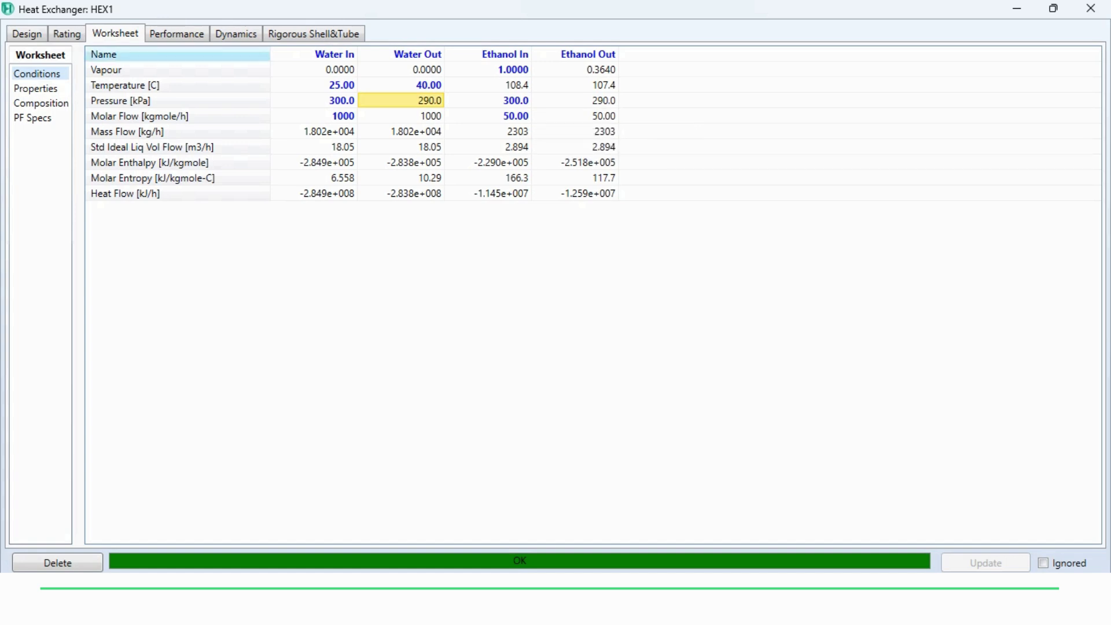
Review the exchanger's performance details, the pressure–temperature plot, and the tabular results for the shell side and tube side.
click(177, 34)
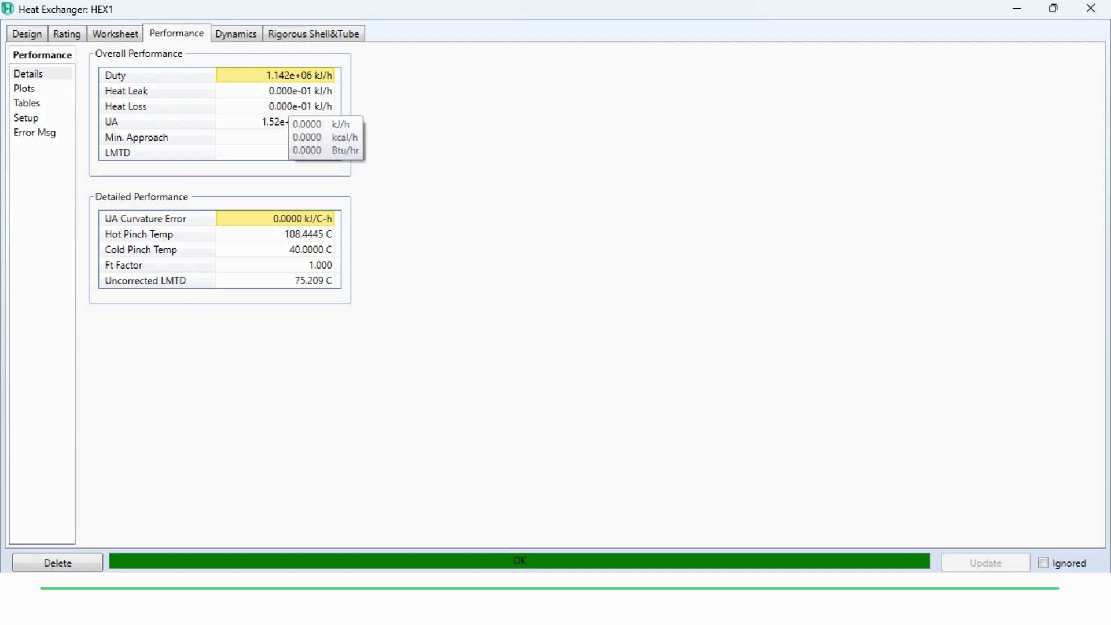
mouse_move(289, 137)
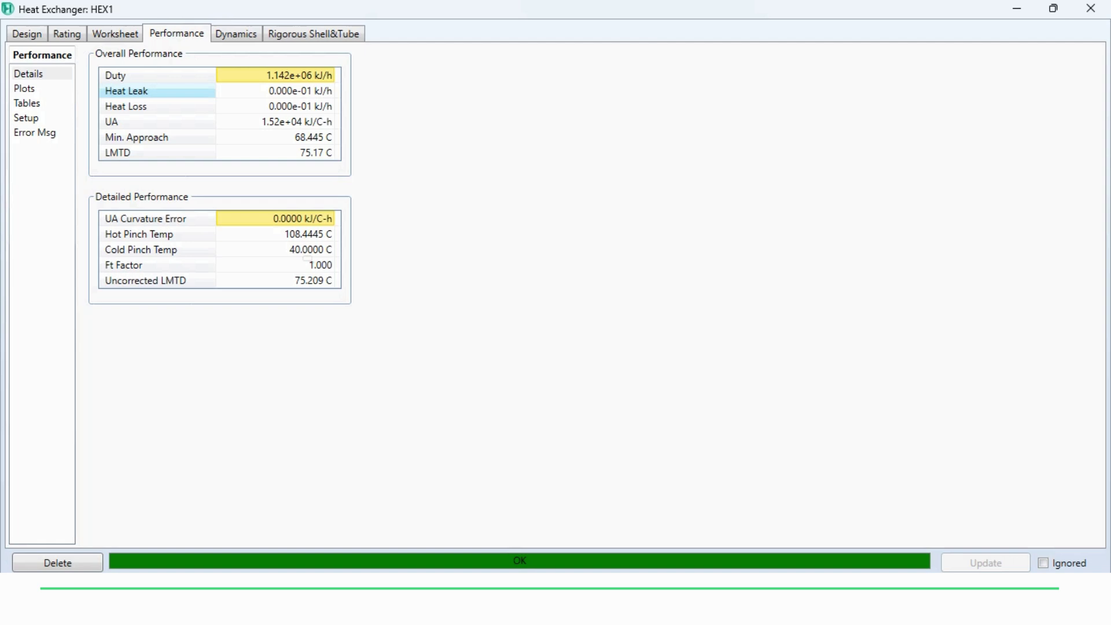
click(24, 88)
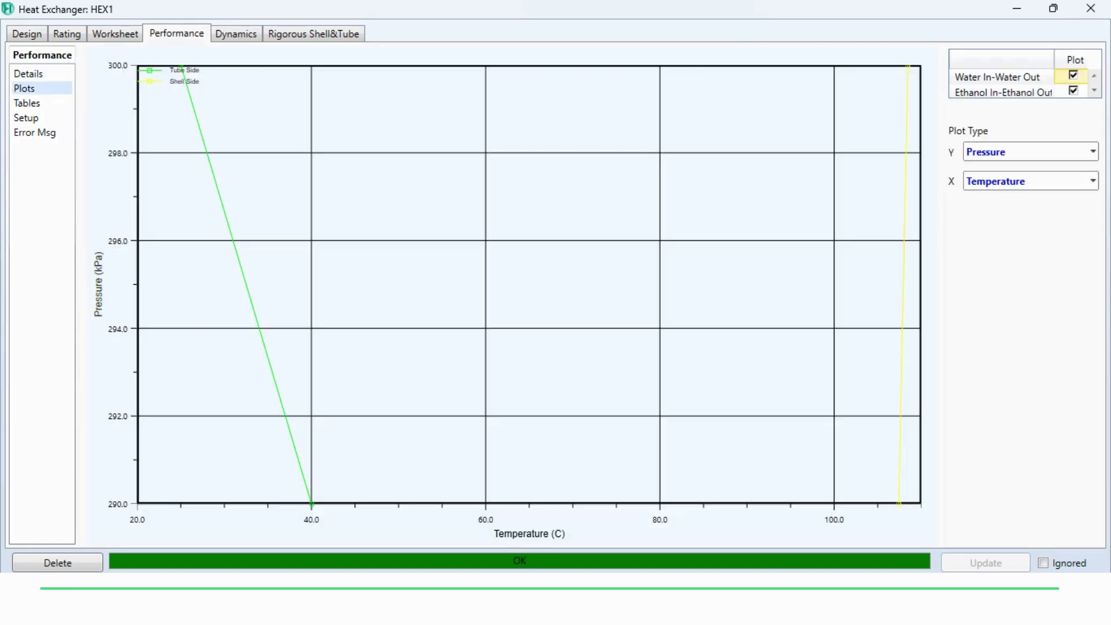
click(26, 102)
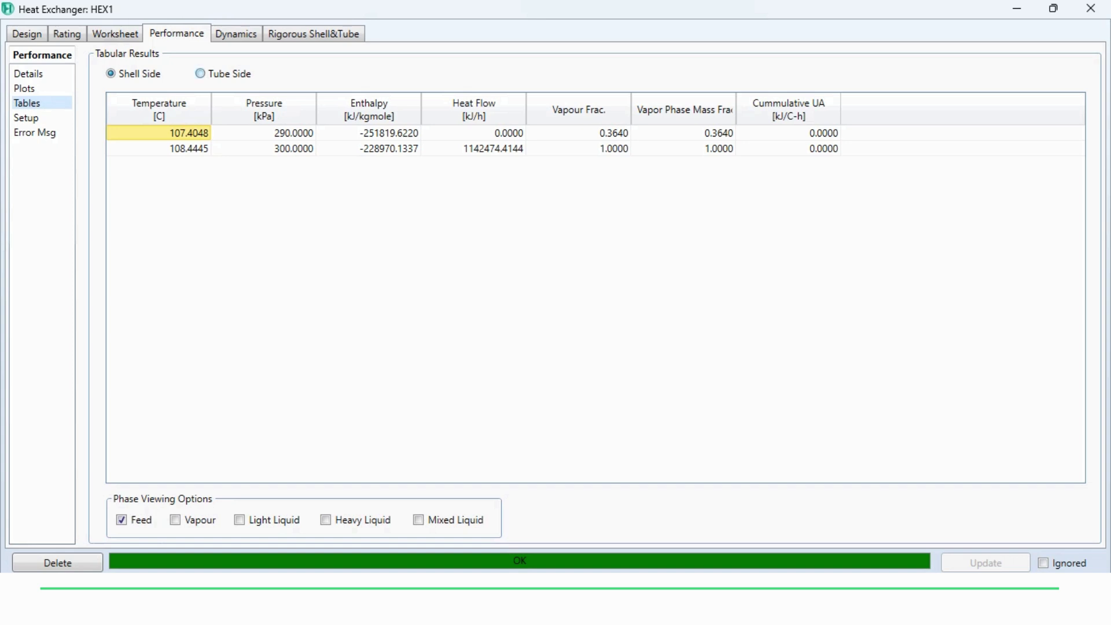
click(200, 74)
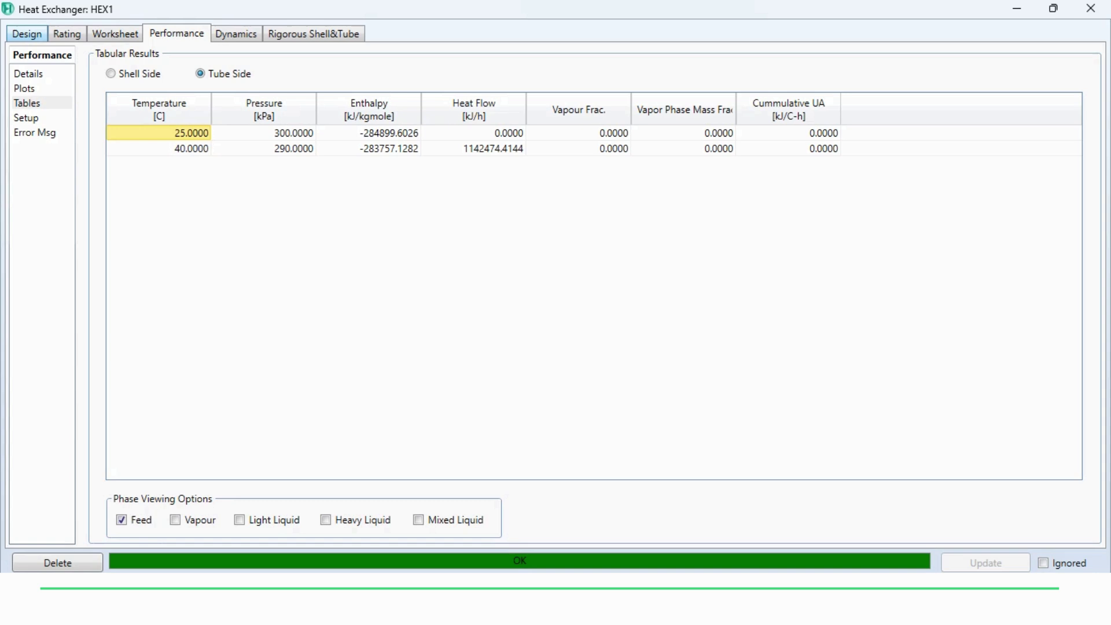
Examine the conditions and full property list of the exchanger's streams in the worksheet, and close the HEX1 window.
click(115, 34)
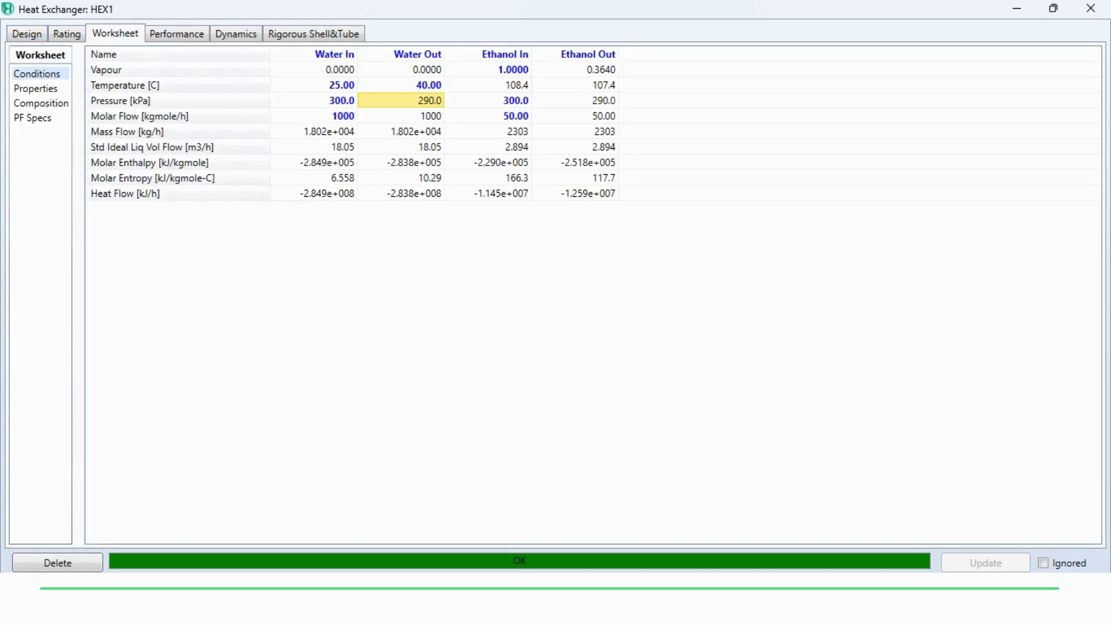
click(35, 88)
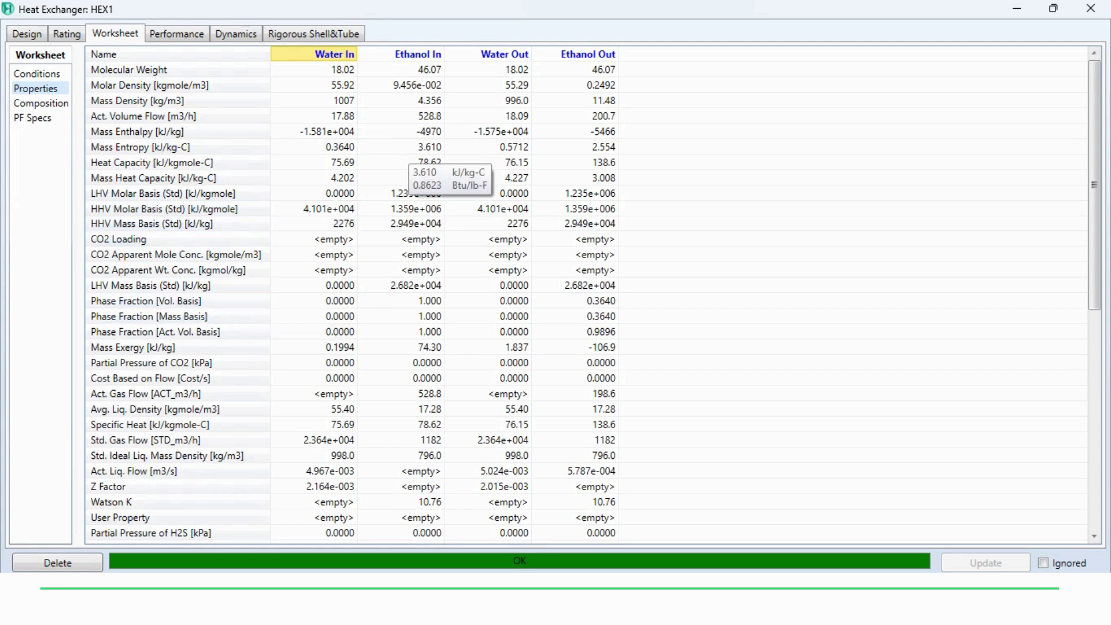
scroll(428, 153, down, 9)
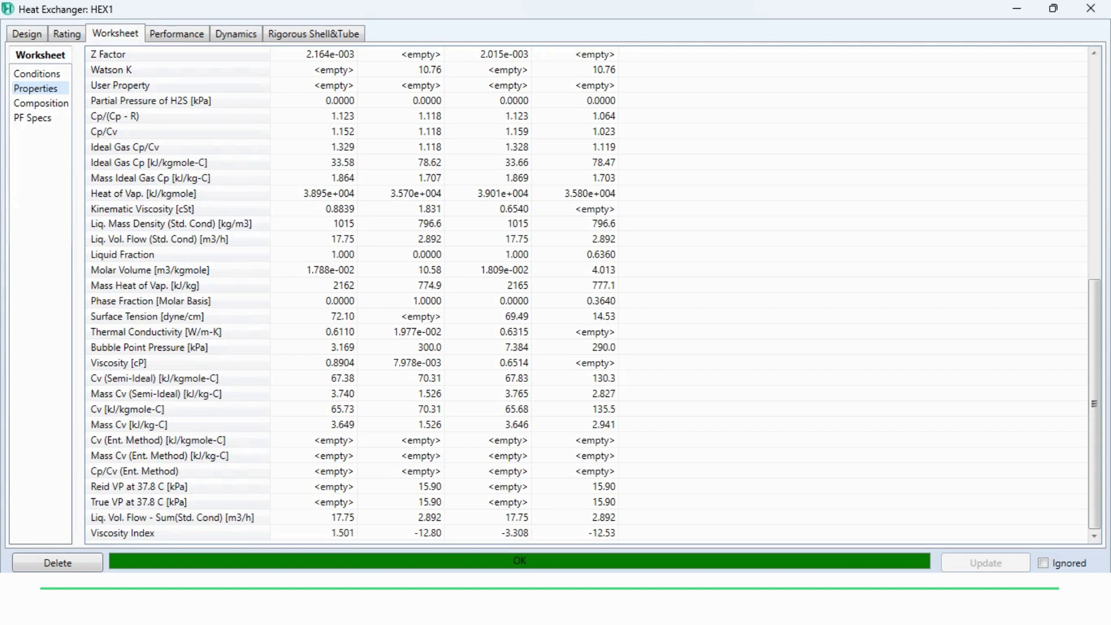
click(1091, 8)
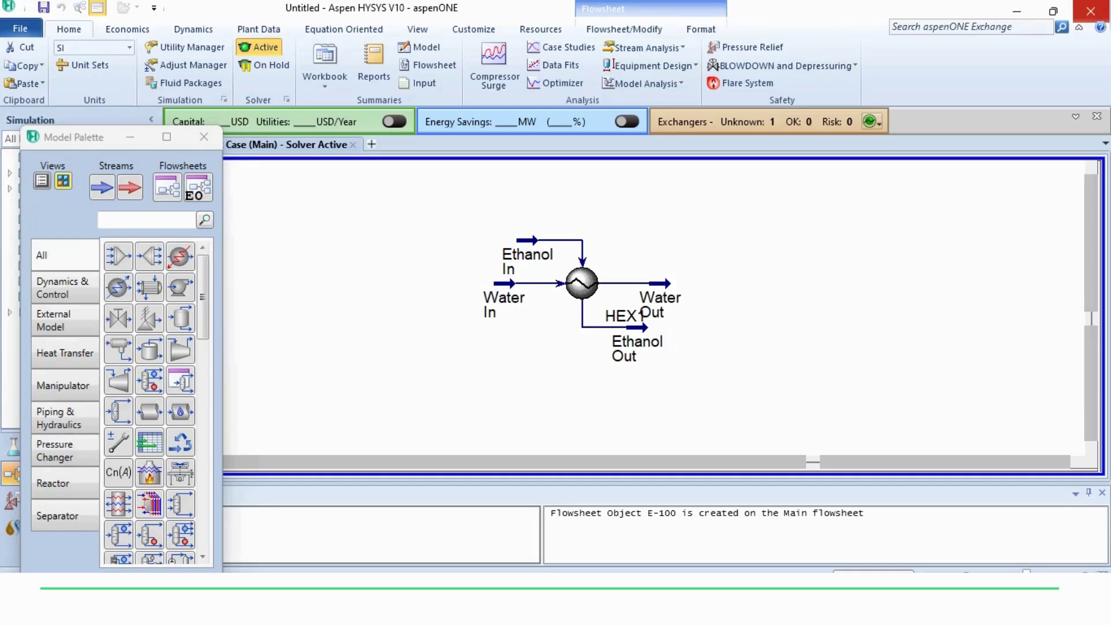